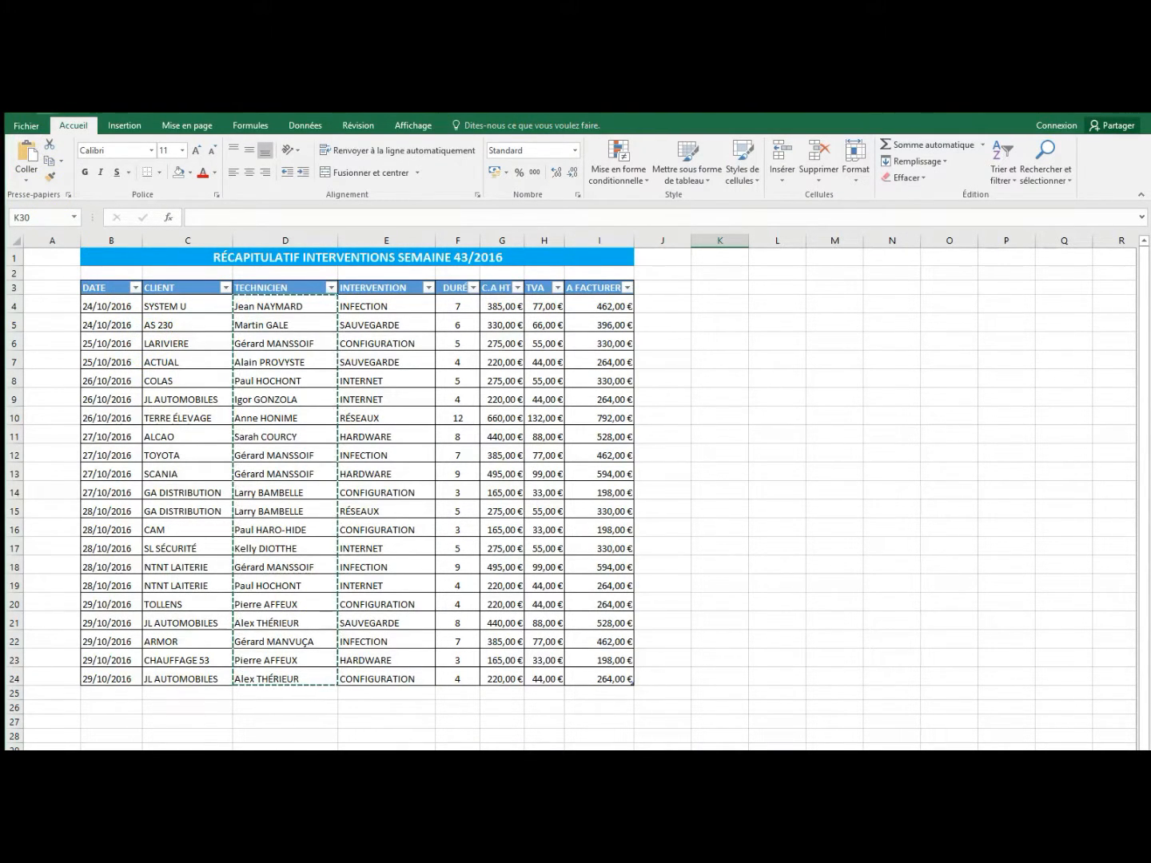
Highlight the duplicate technician names in D4:D24 with conditional formatting, using light red fill with dark red text
key(Escape)
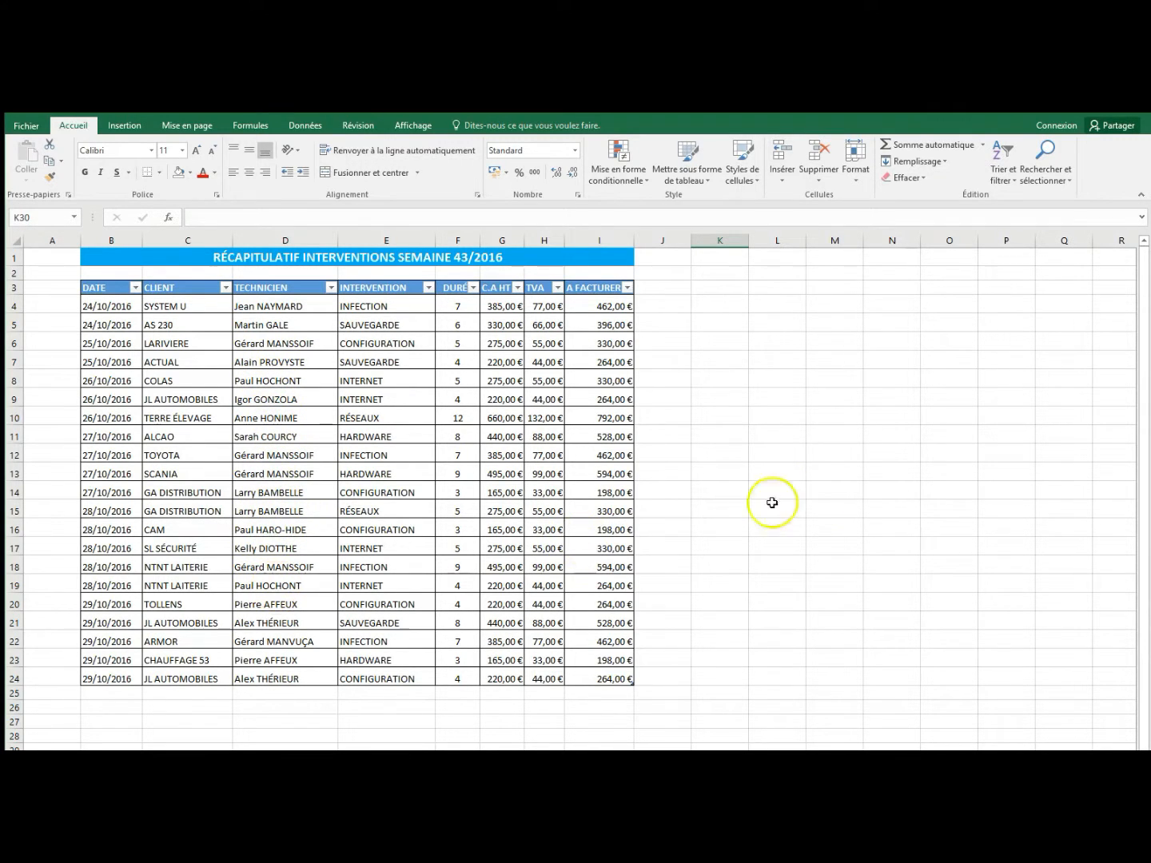
click(836, 491)
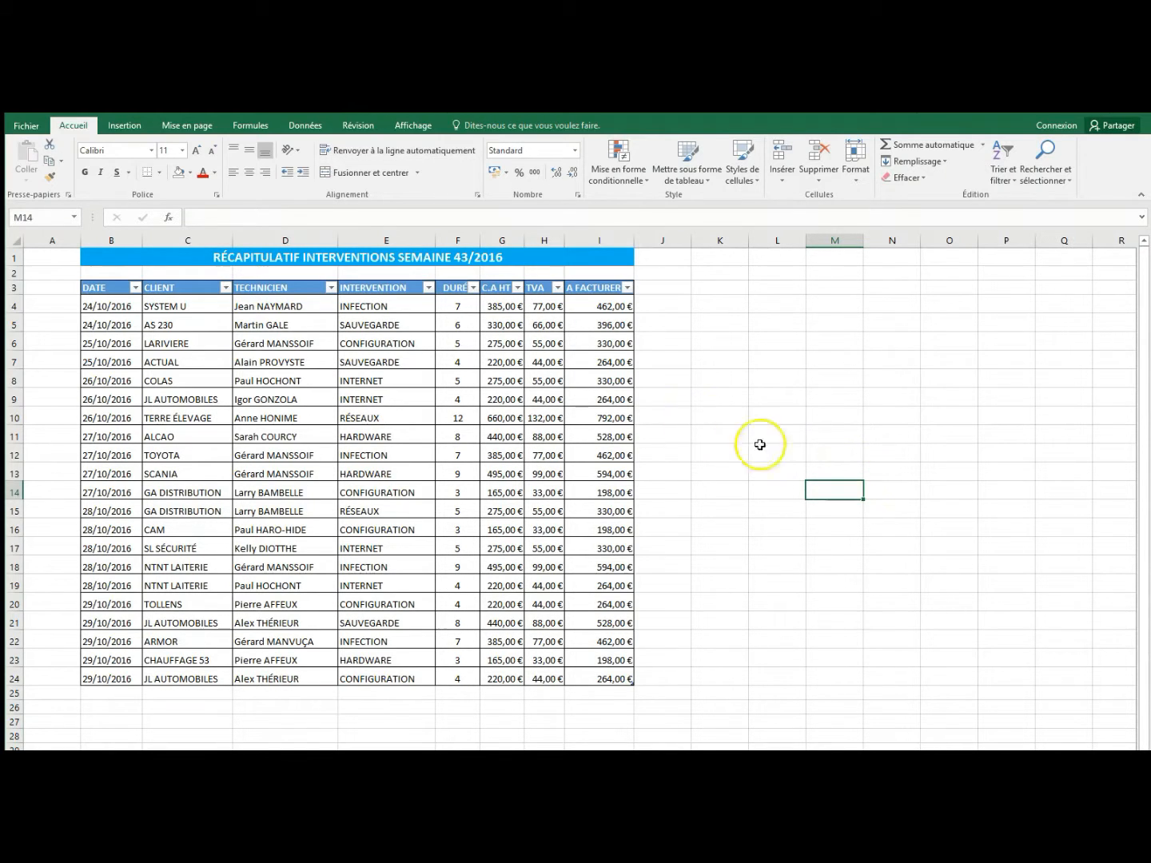
drag(271, 306, 256, 672)
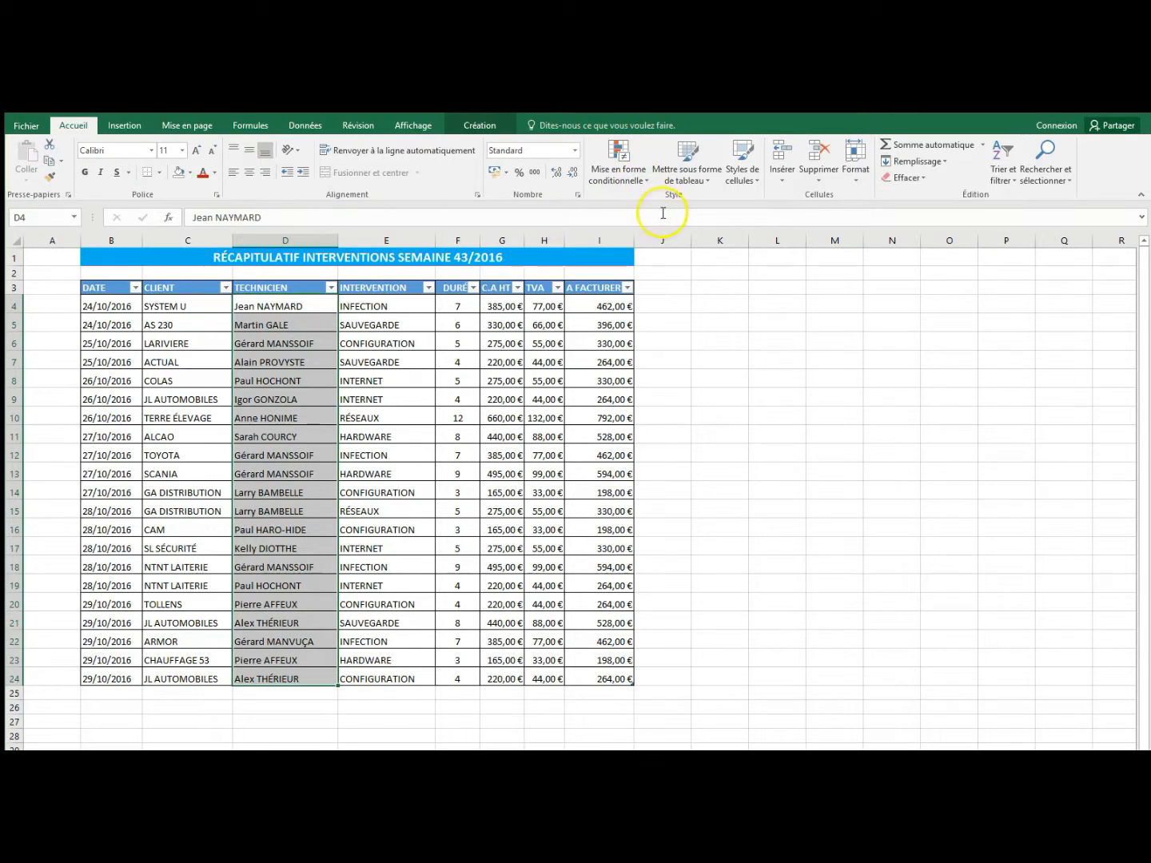
click(649, 183)
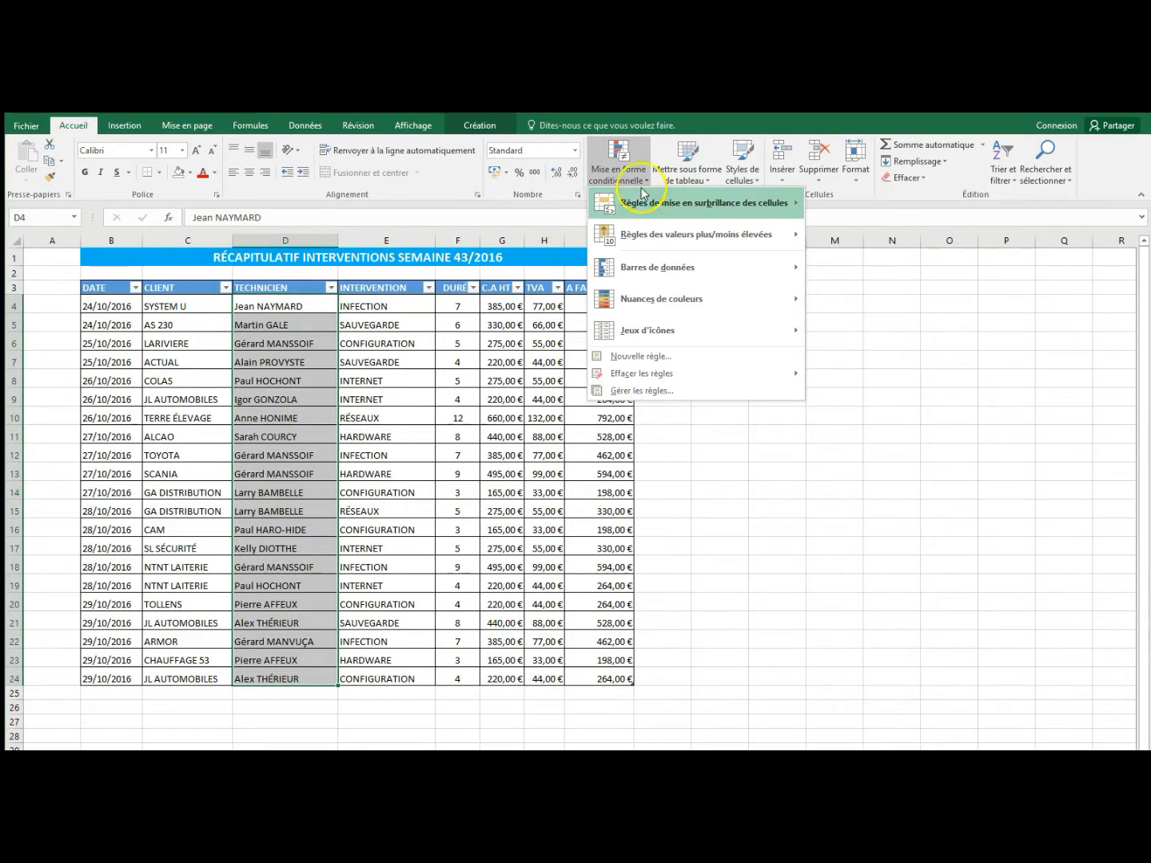
click(639, 203)
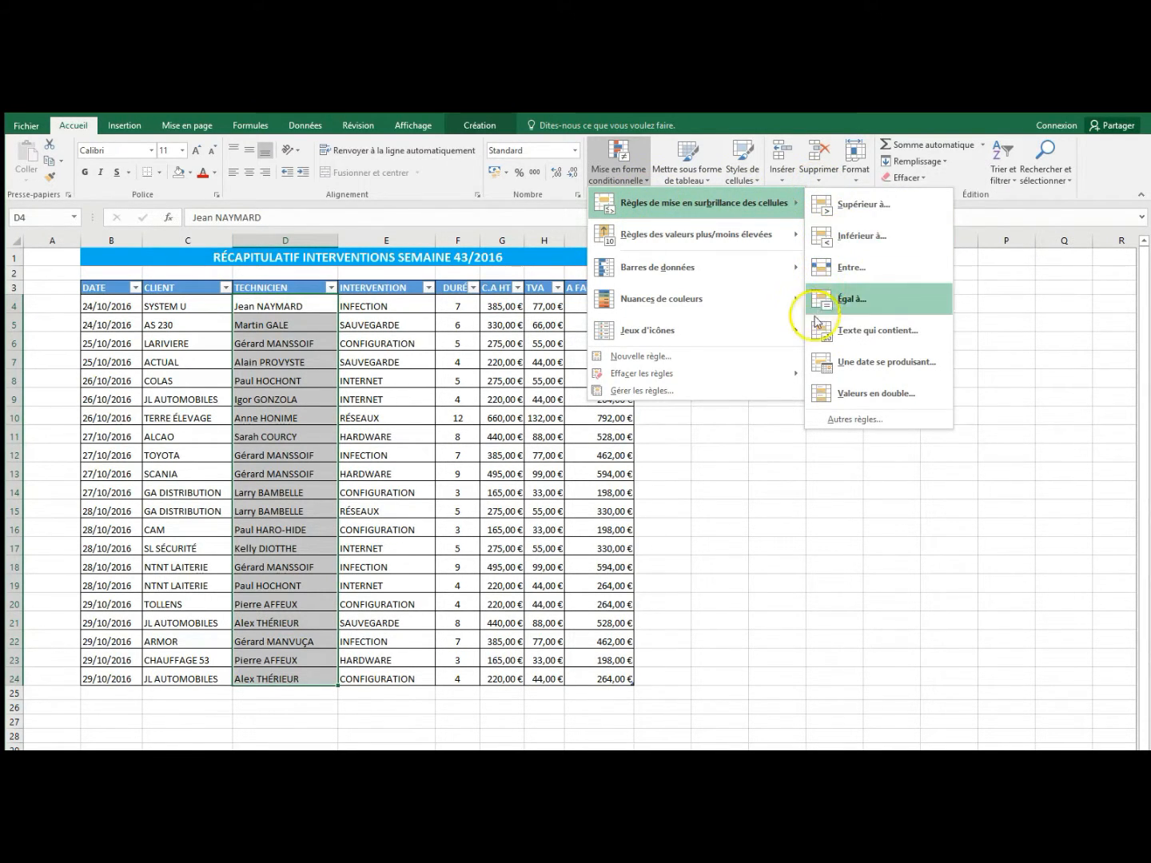
click(830, 399)
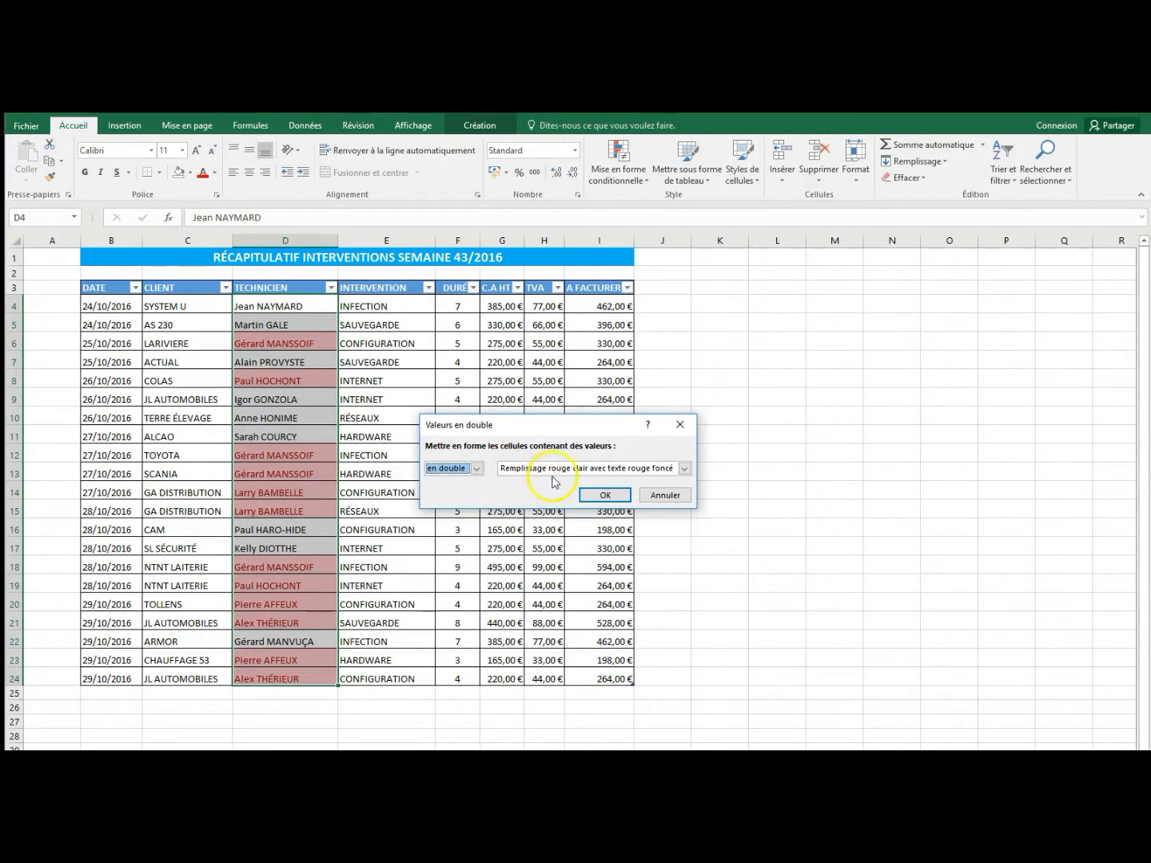
click(607, 496)
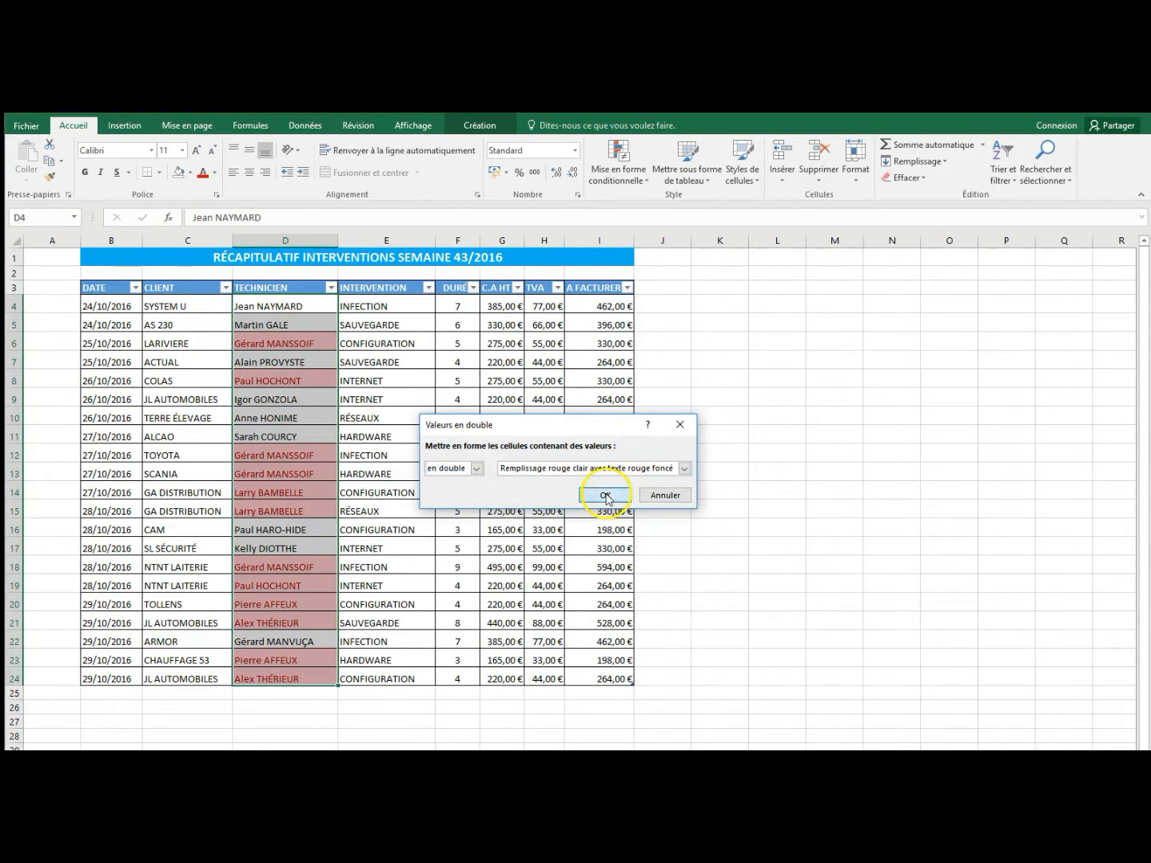
click(846, 652)
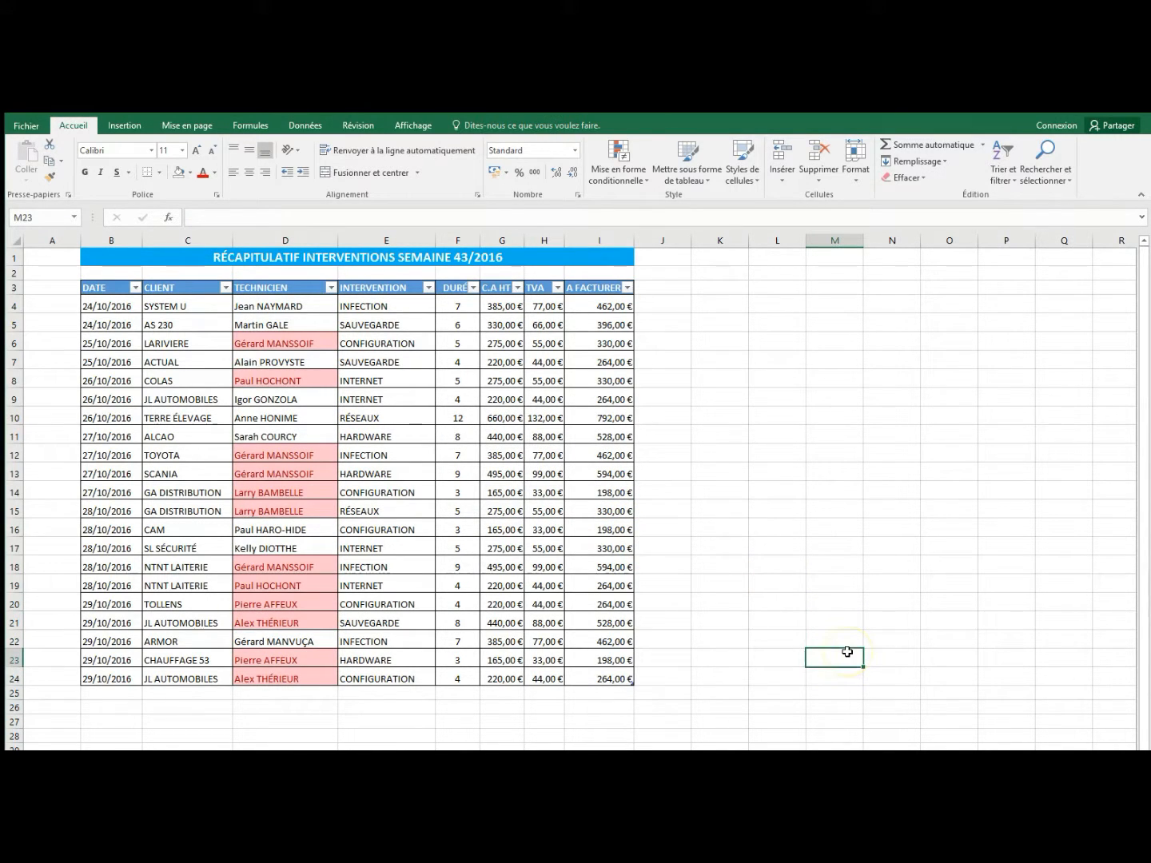
Create another duplicate-values highlighting rule for technician cells D4:D24 and choose a custom format for it
click(251, 302)
drag(251, 302, 262, 671)
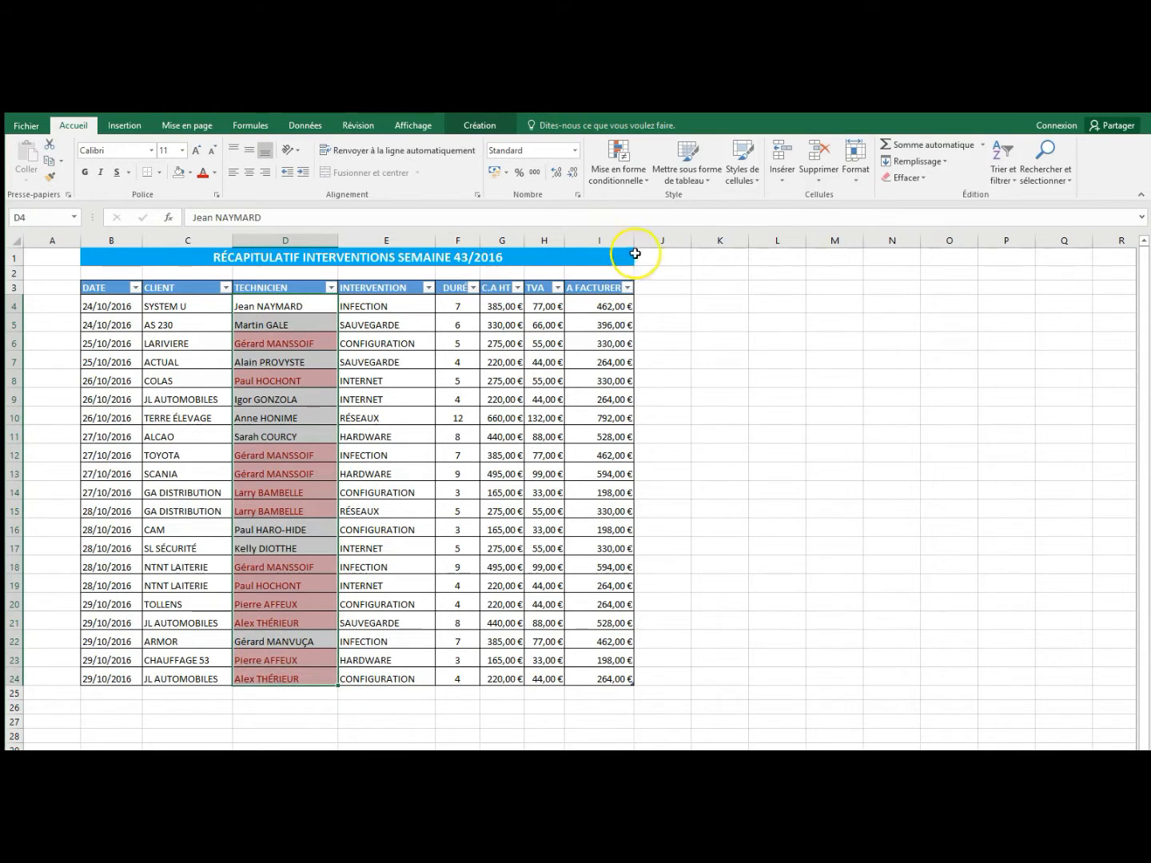
click(650, 189)
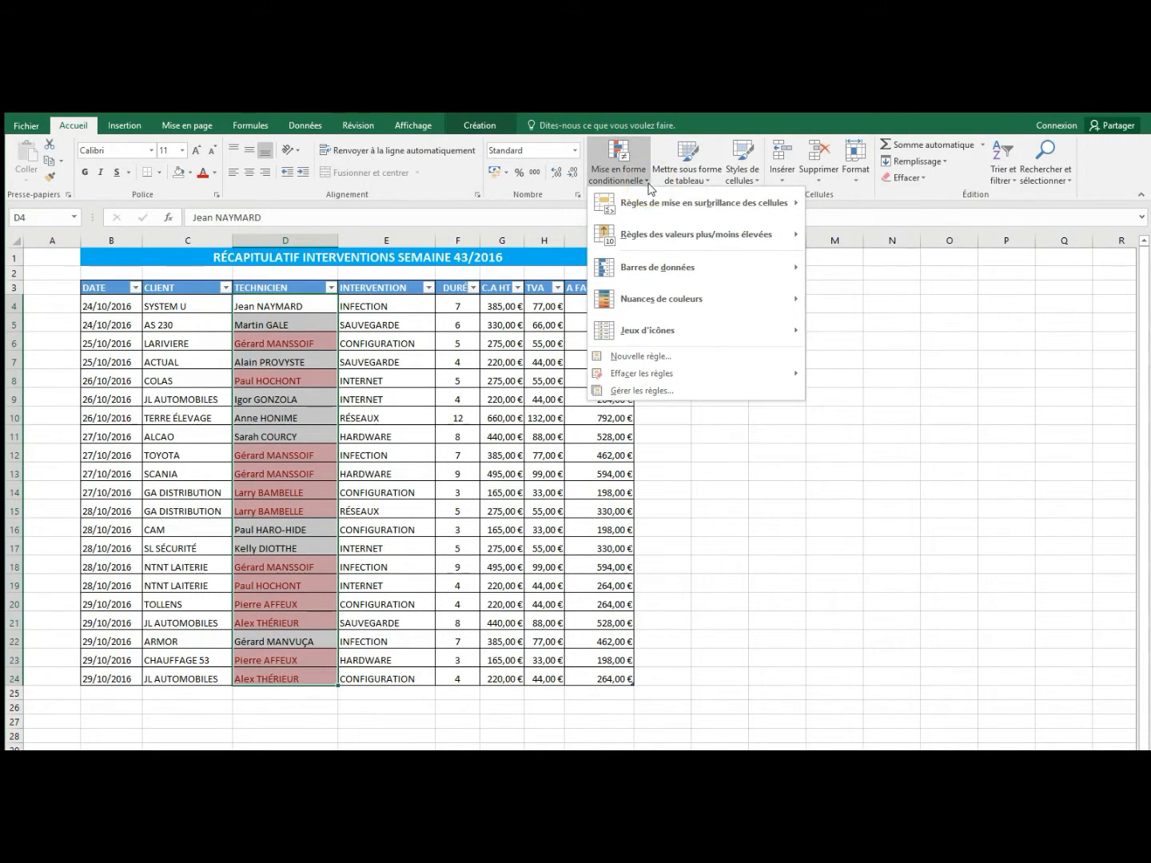
mouse_move(646, 203)
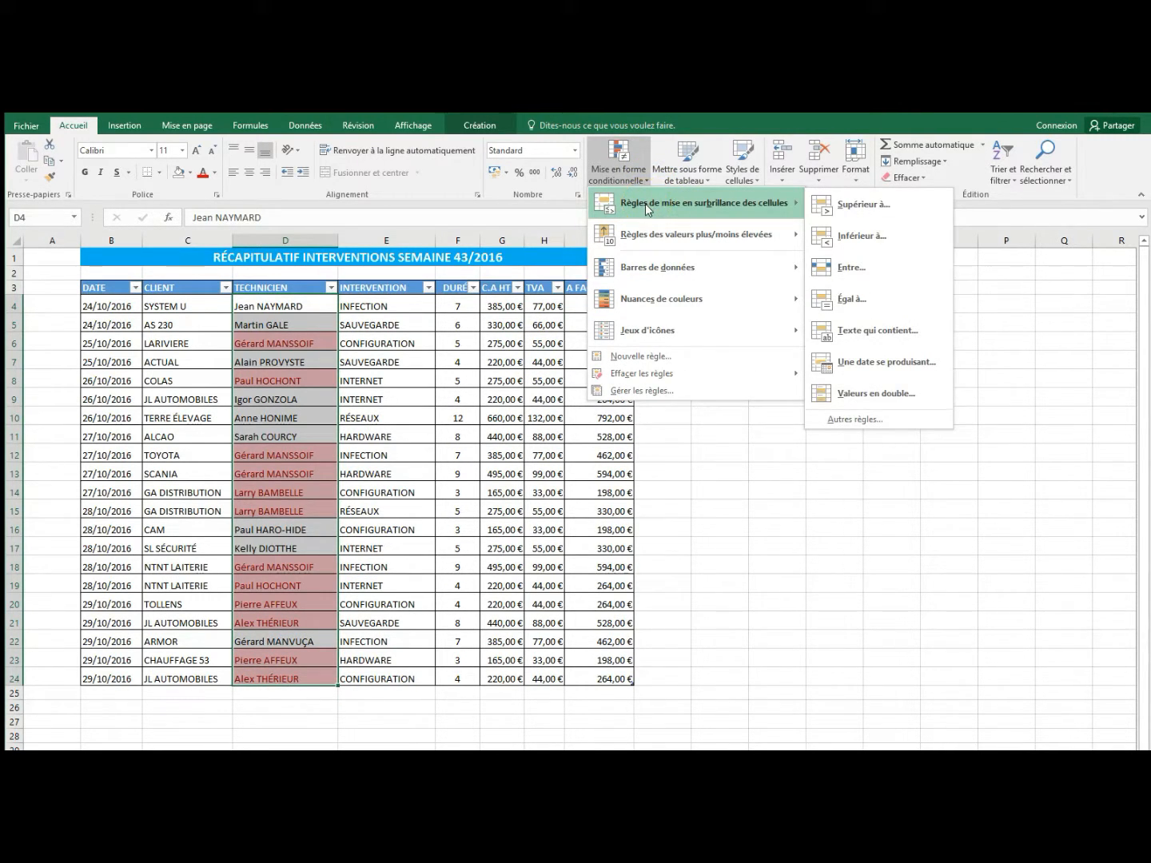
click(840, 398)
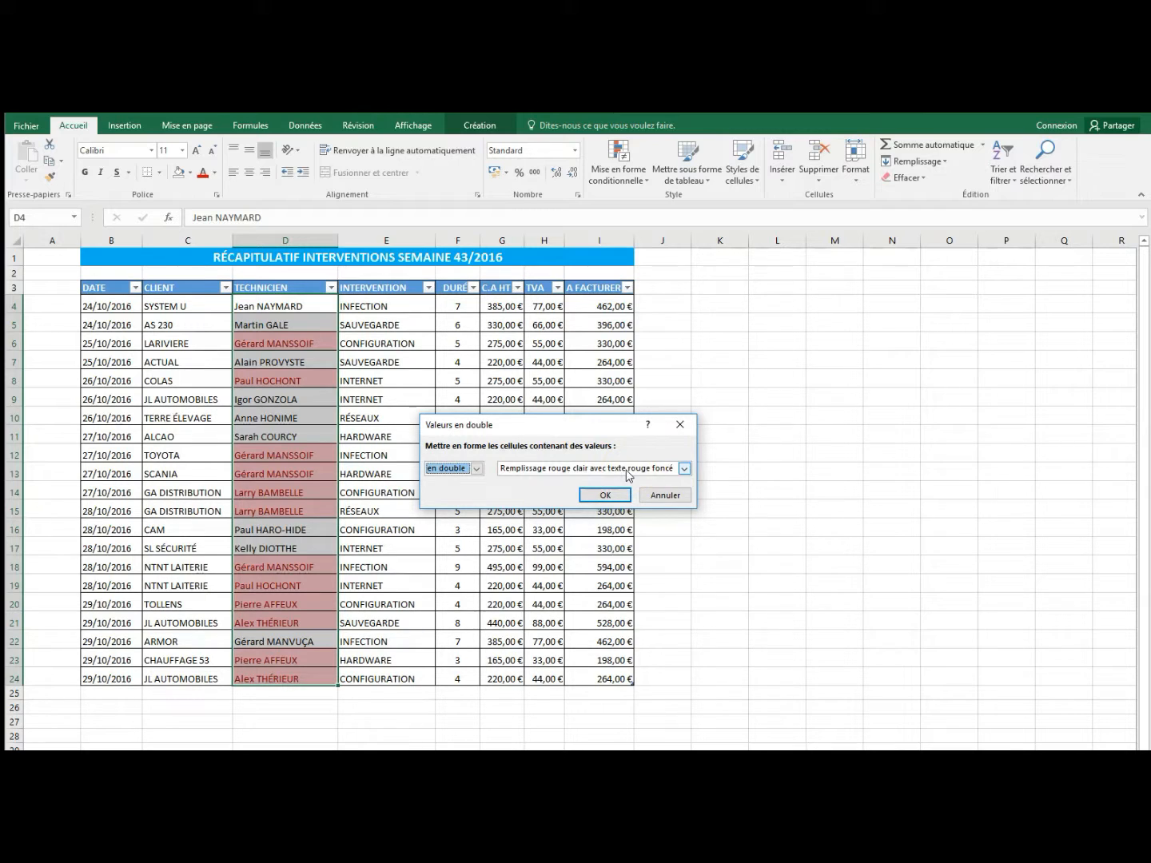
click(684, 469)
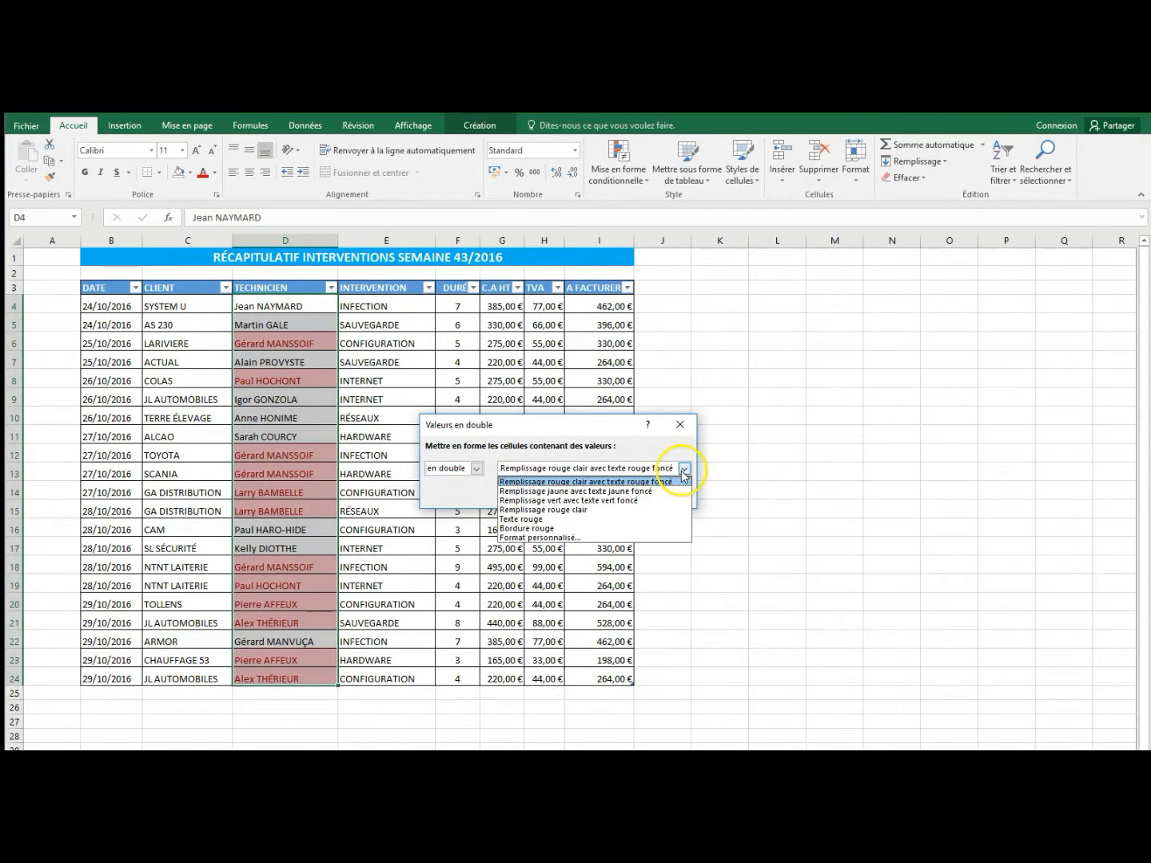
click(590, 543)
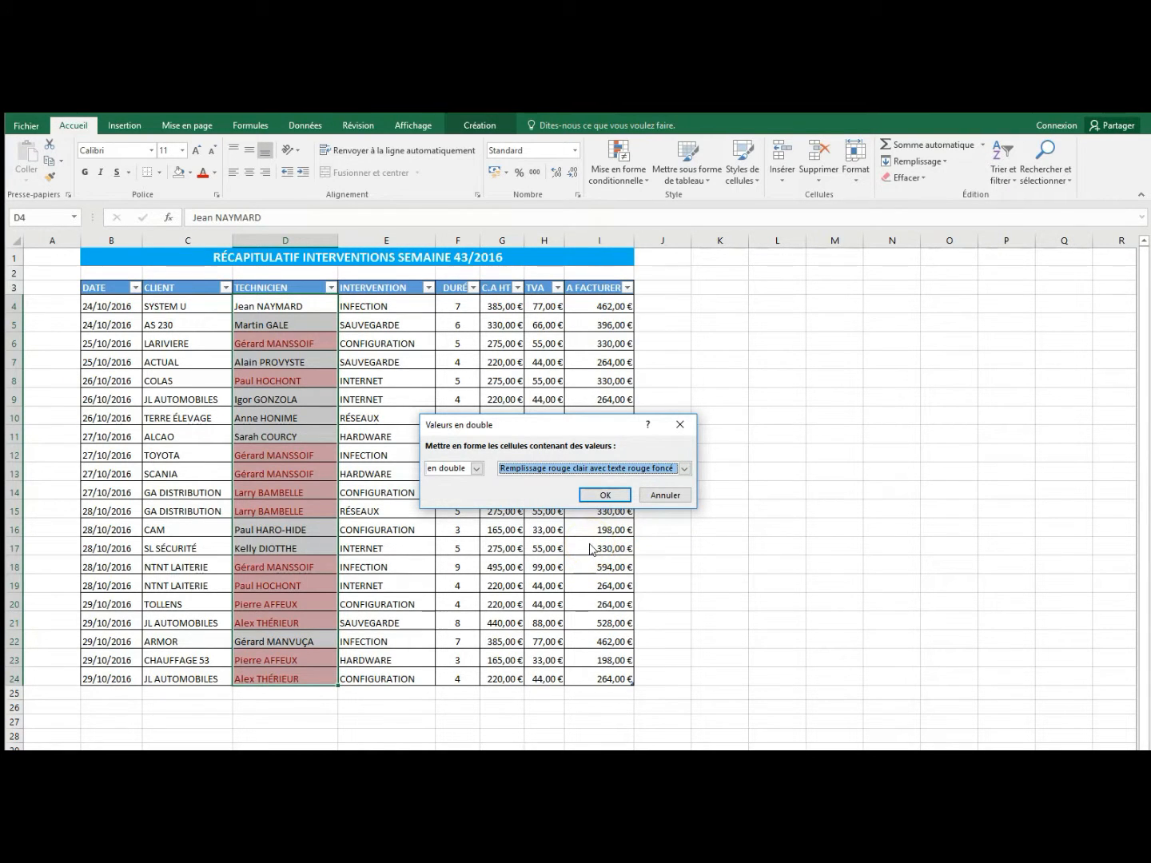
click(684, 470)
click(568, 539)
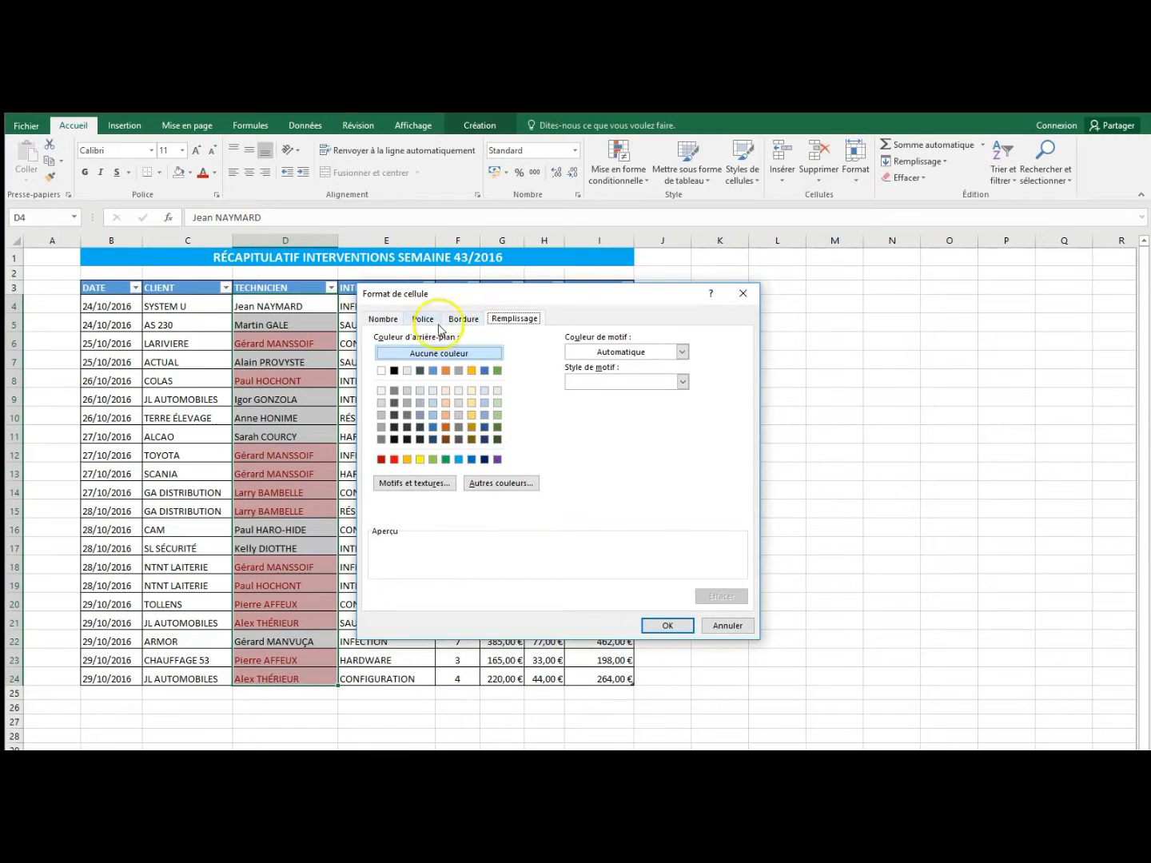
Set the custom format's font style to bold italic and its font colour to dark blue
click(422, 319)
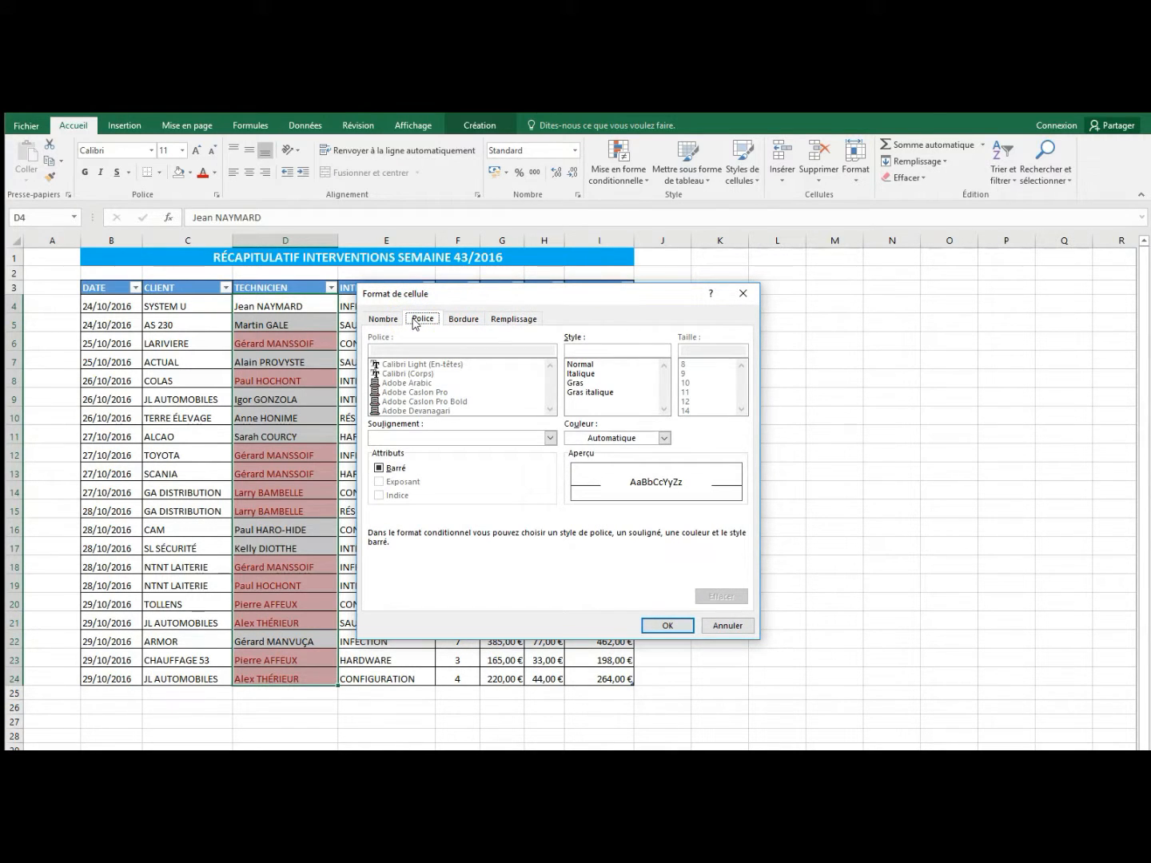
click(573, 393)
click(663, 438)
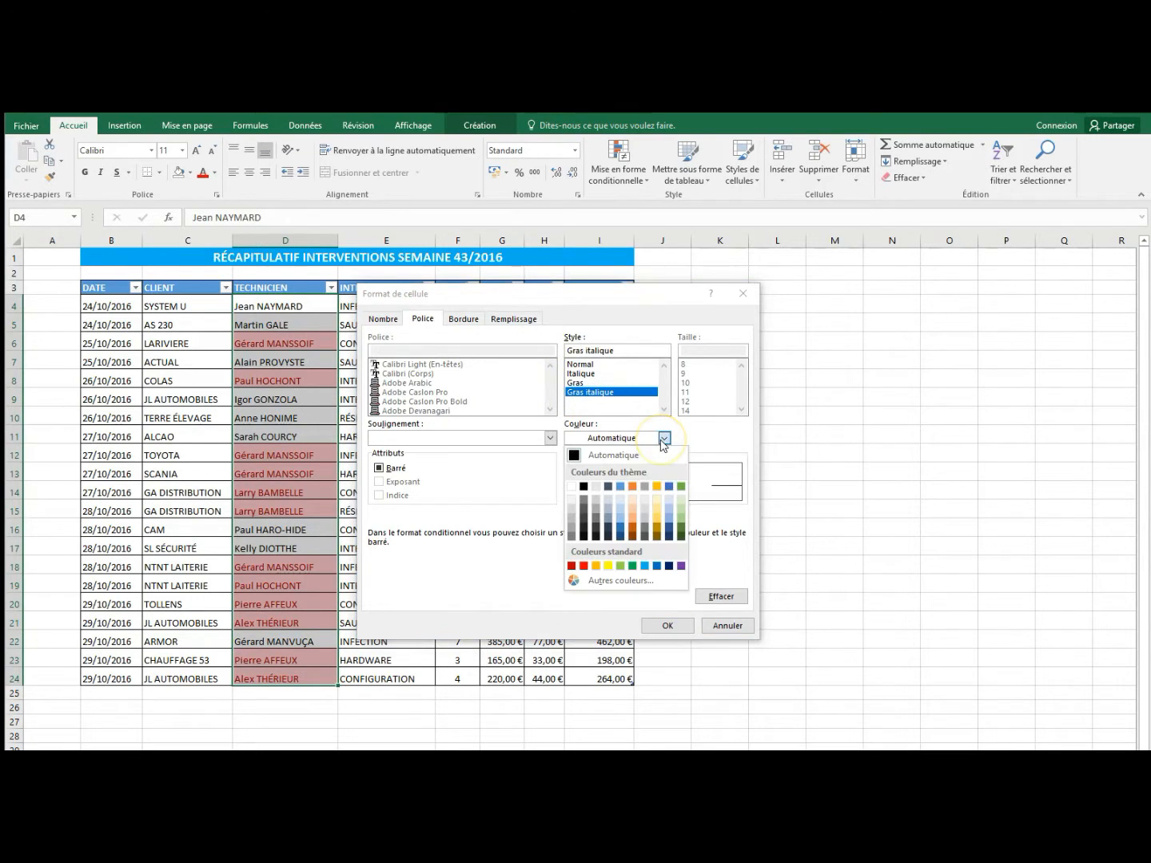
click(670, 567)
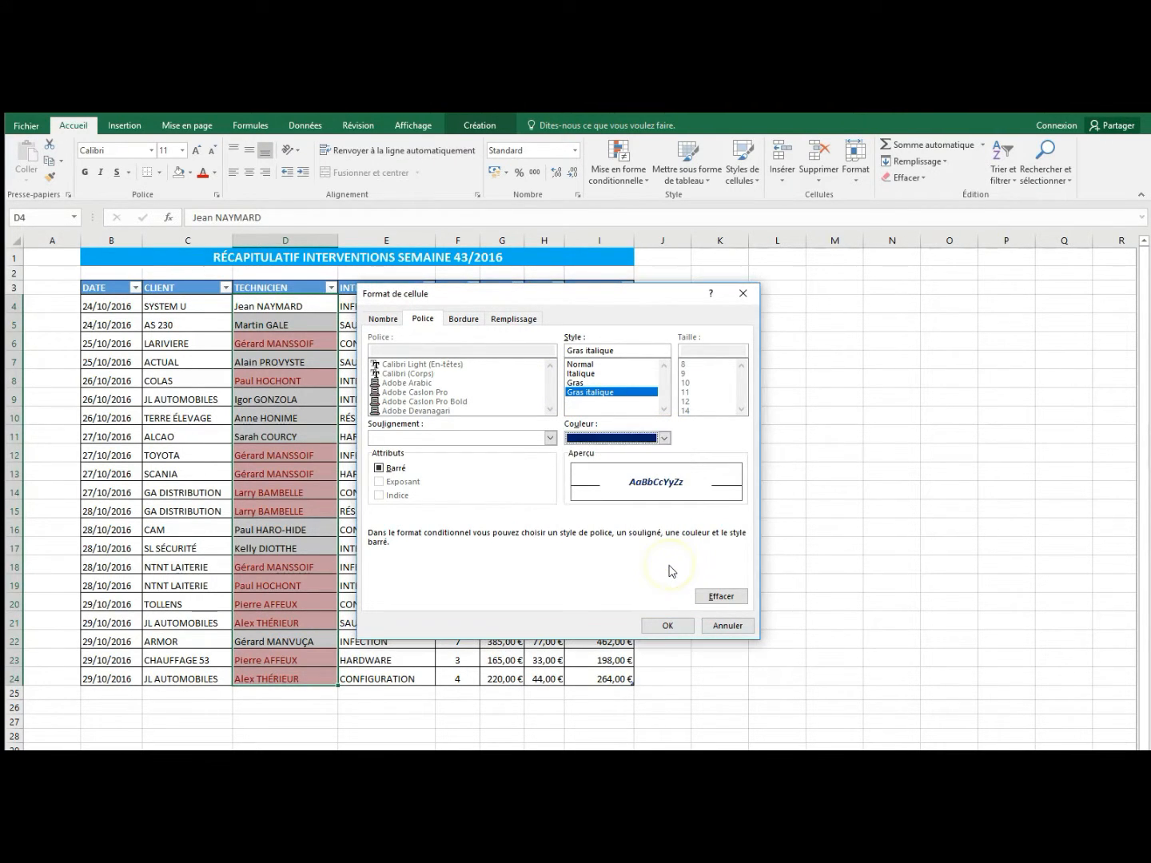
Add an outline border to the custom format and set the border line colour to dark red
click(462, 319)
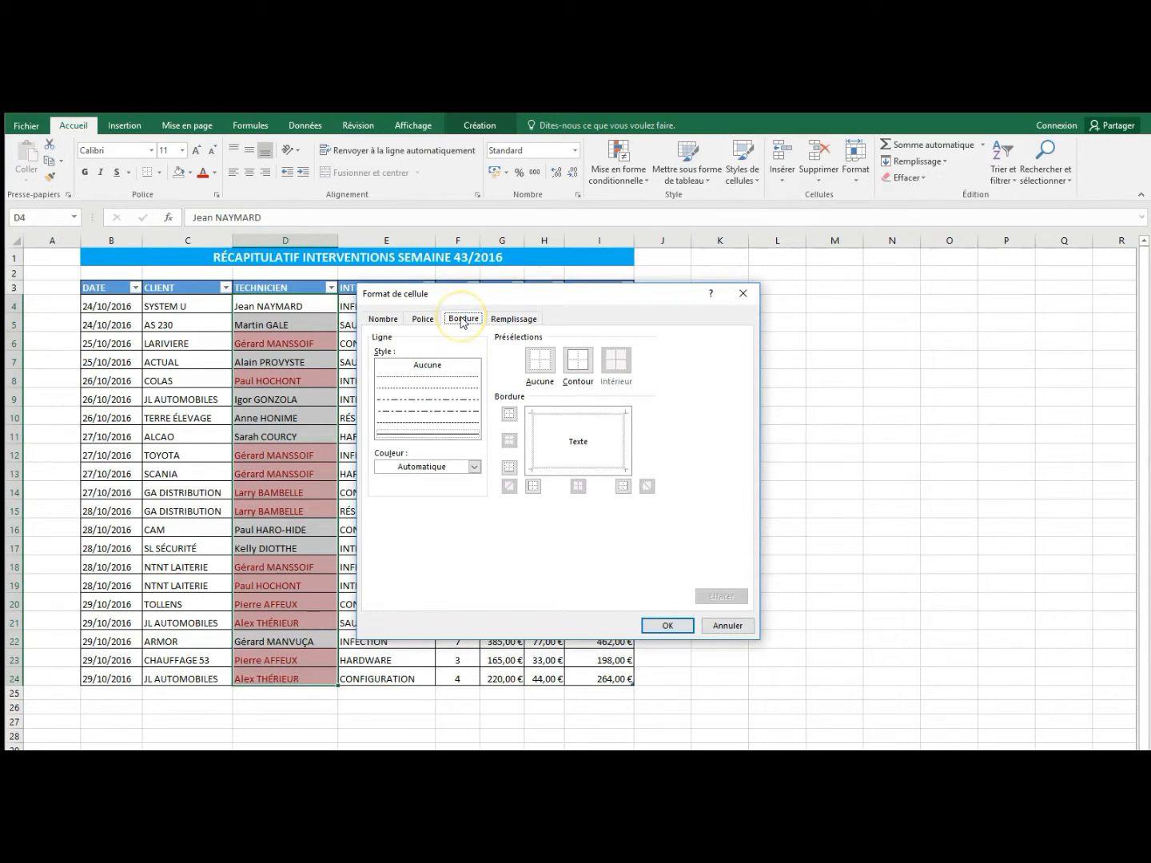
click(579, 364)
click(473, 467)
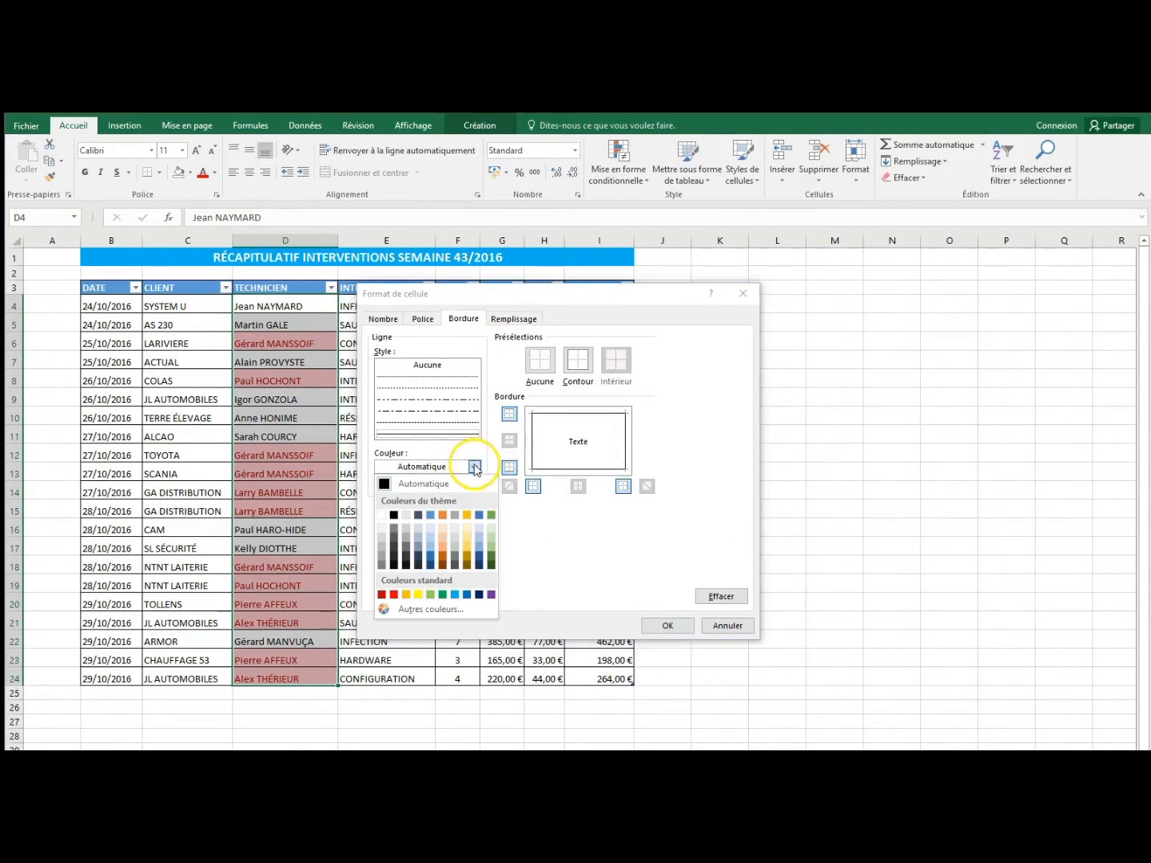
click(449, 441)
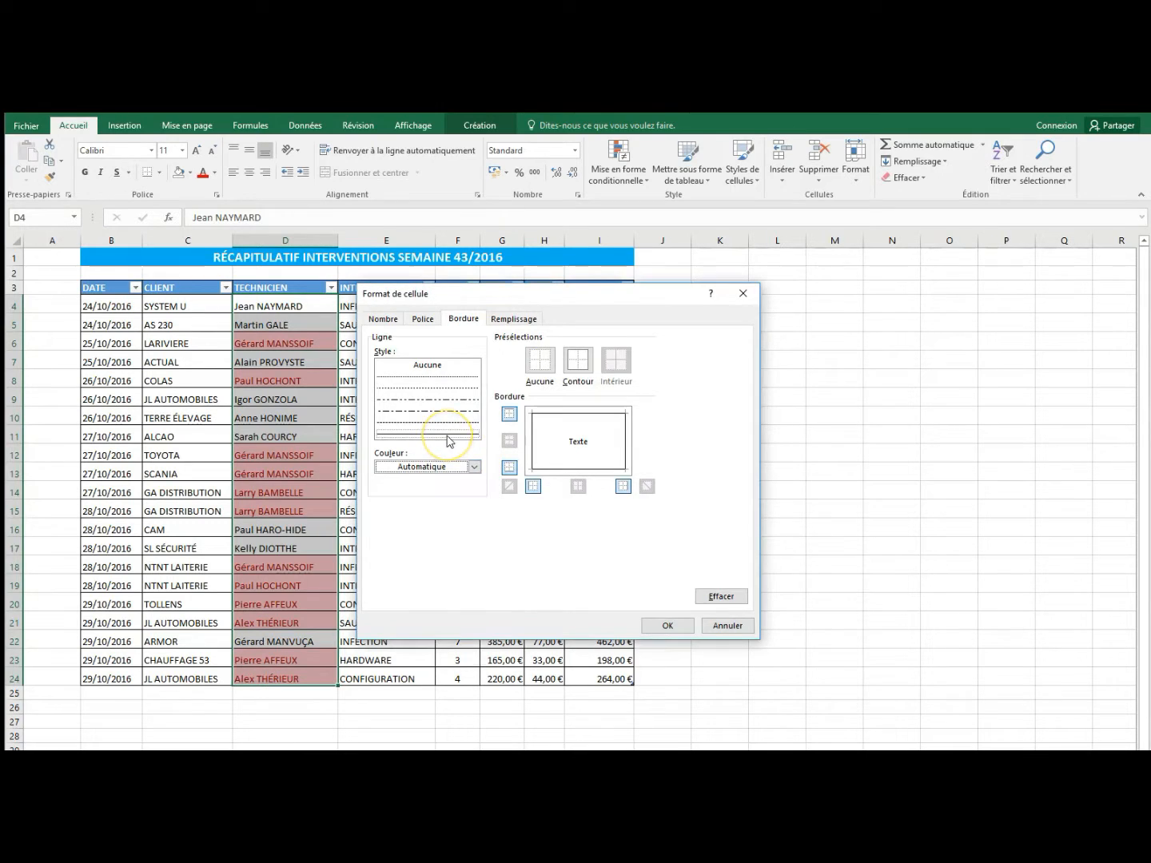
click(474, 467)
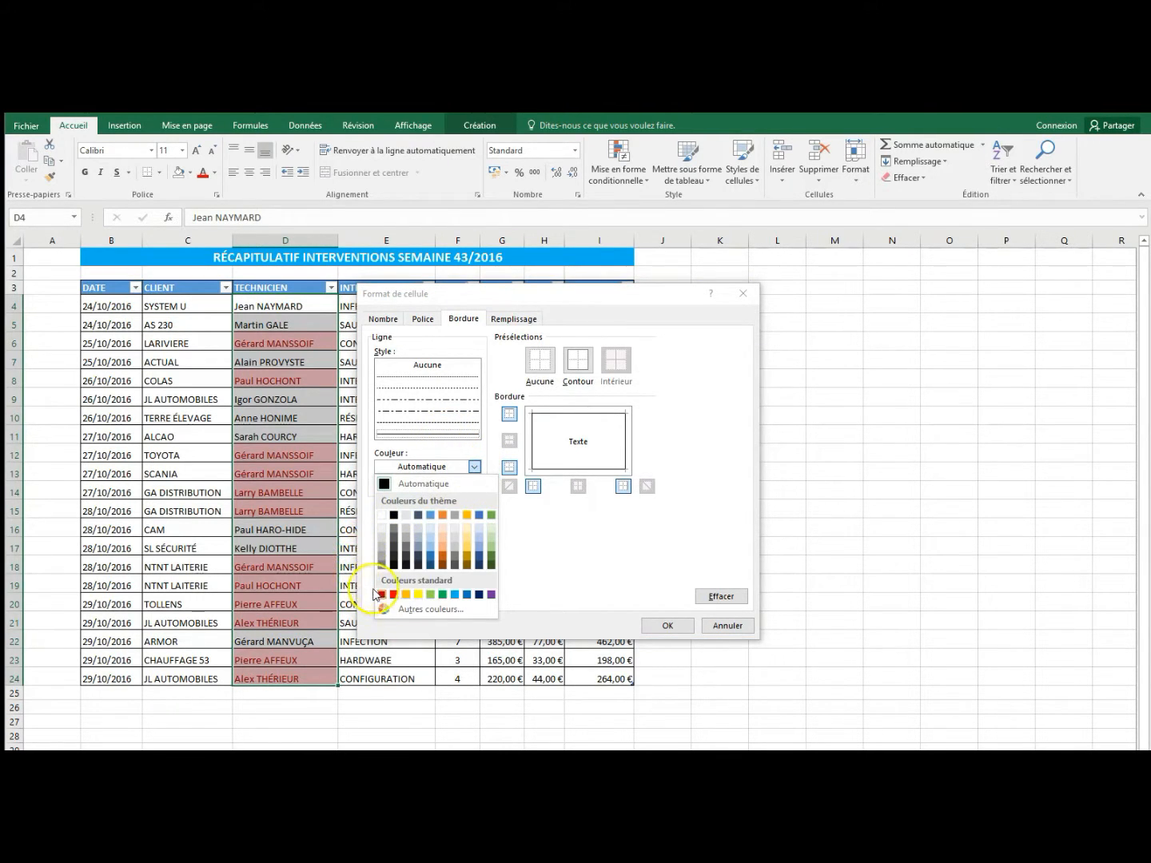
click(382, 595)
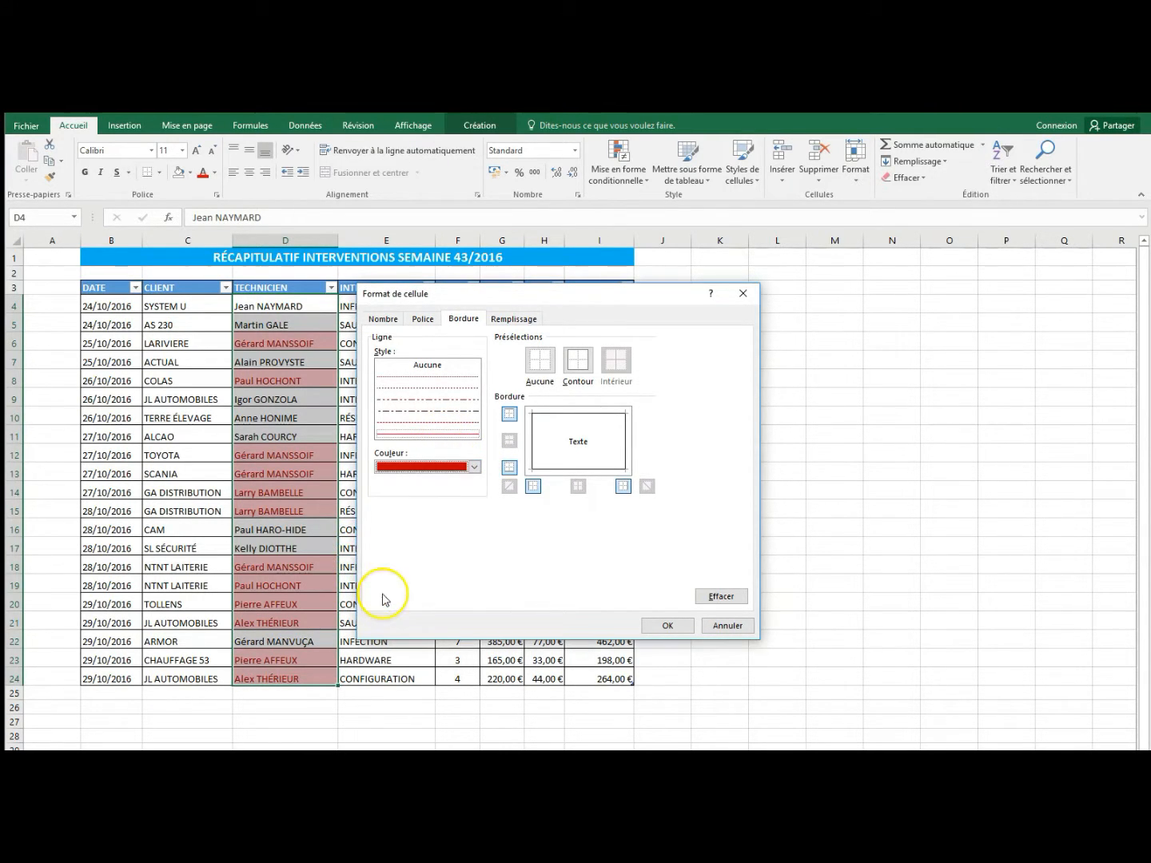
Set the custom format's background to yellow and apply the duplicate-values rule to the technician cells
click(518, 322)
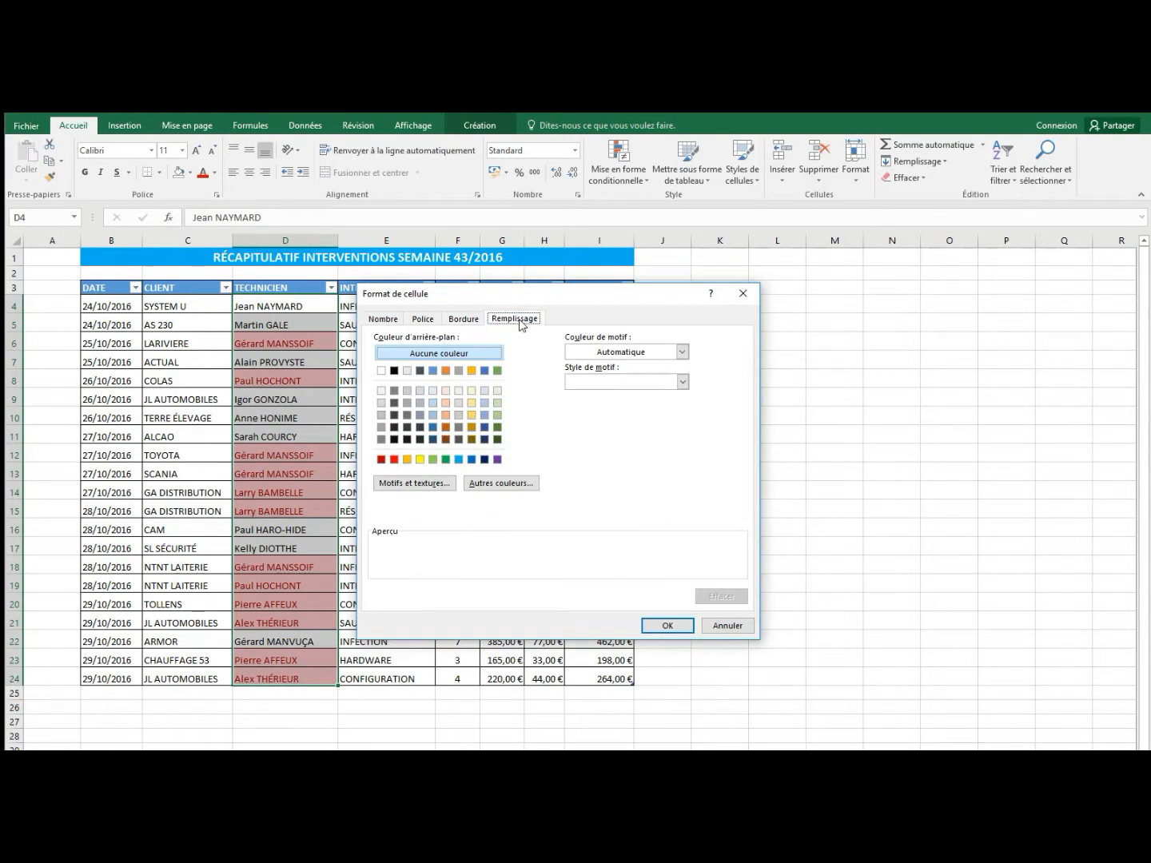
click(422, 459)
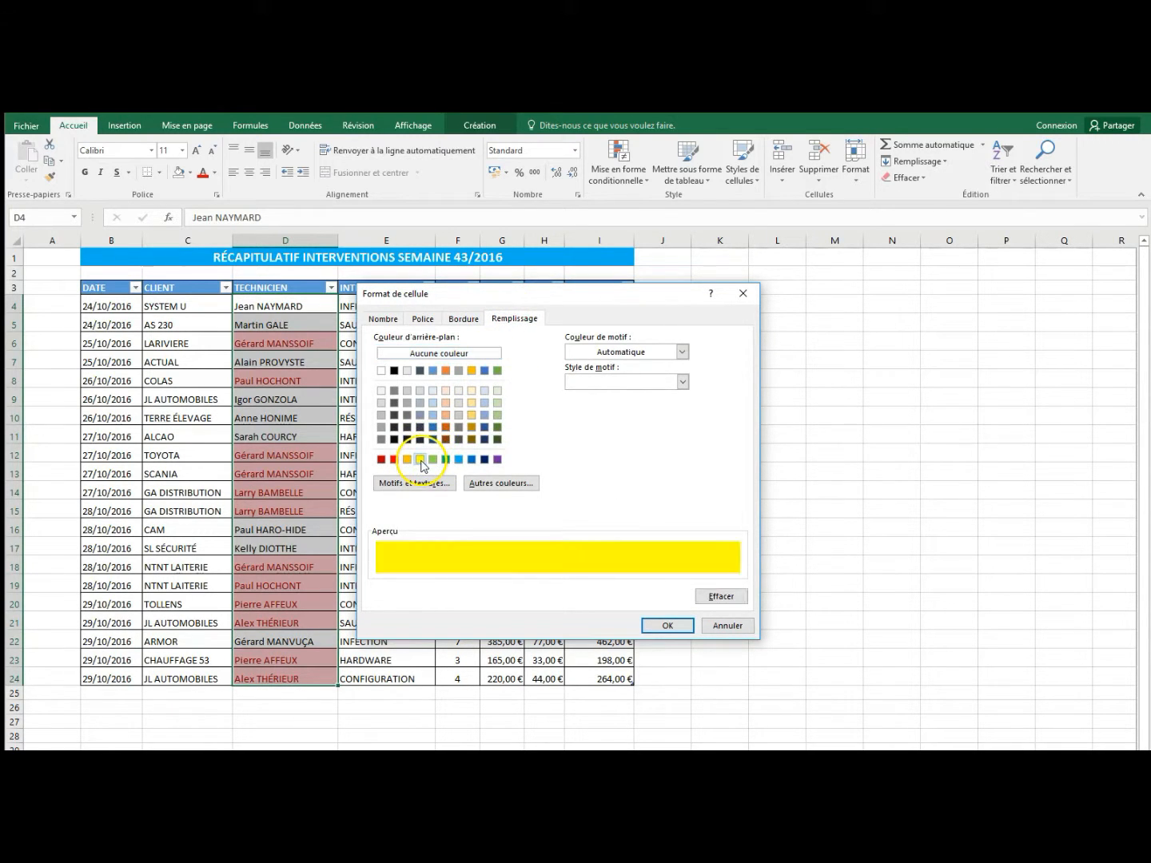
click(668, 626)
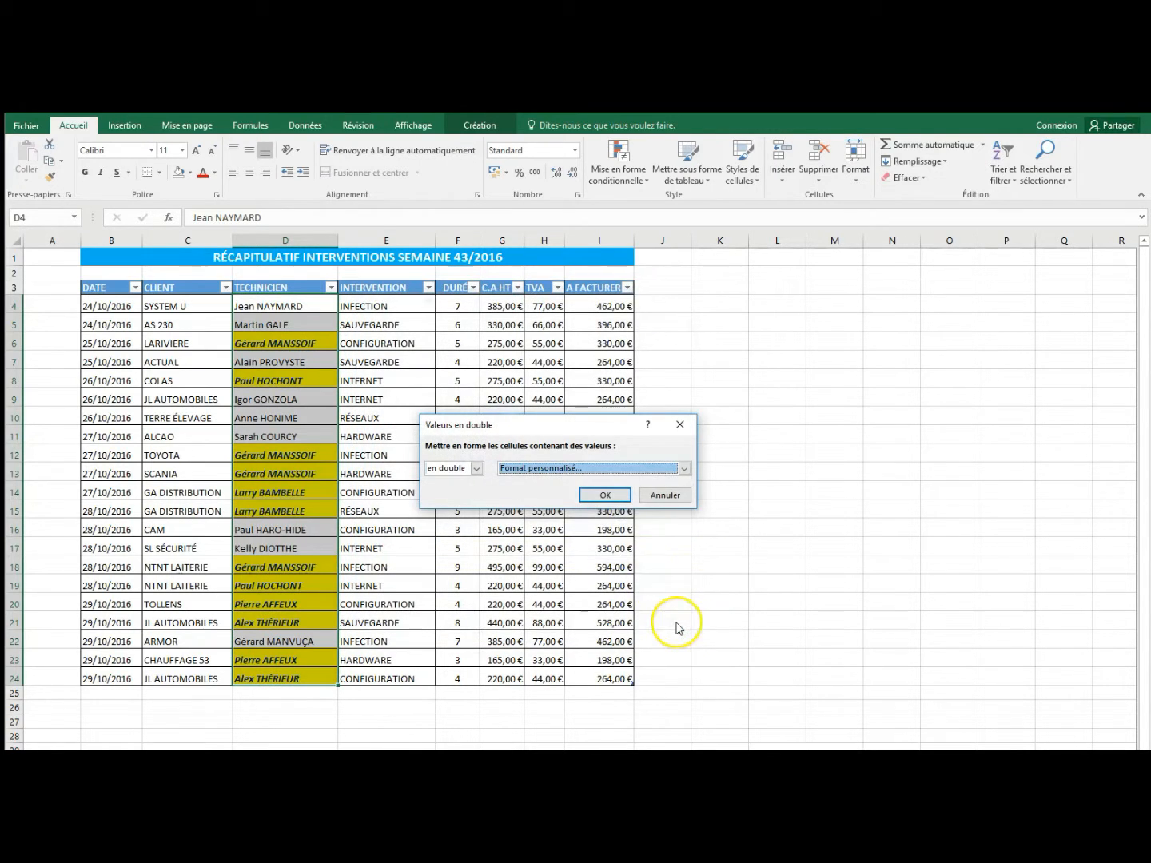
click(618, 497)
click(759, 543)
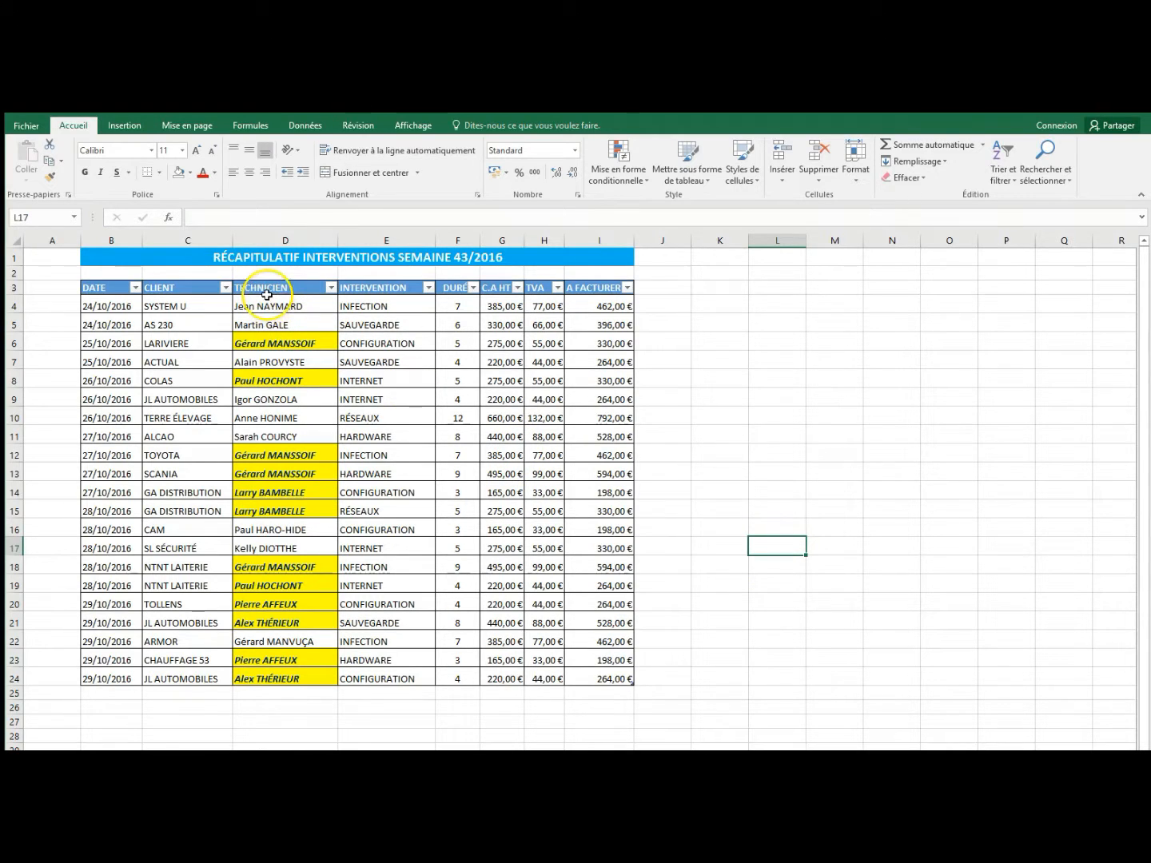
Copy the technician names from D4:D24 into K4:K24 as values only and autofit column K's width
drag(270, 305, 268, 677)
click(50, 162)
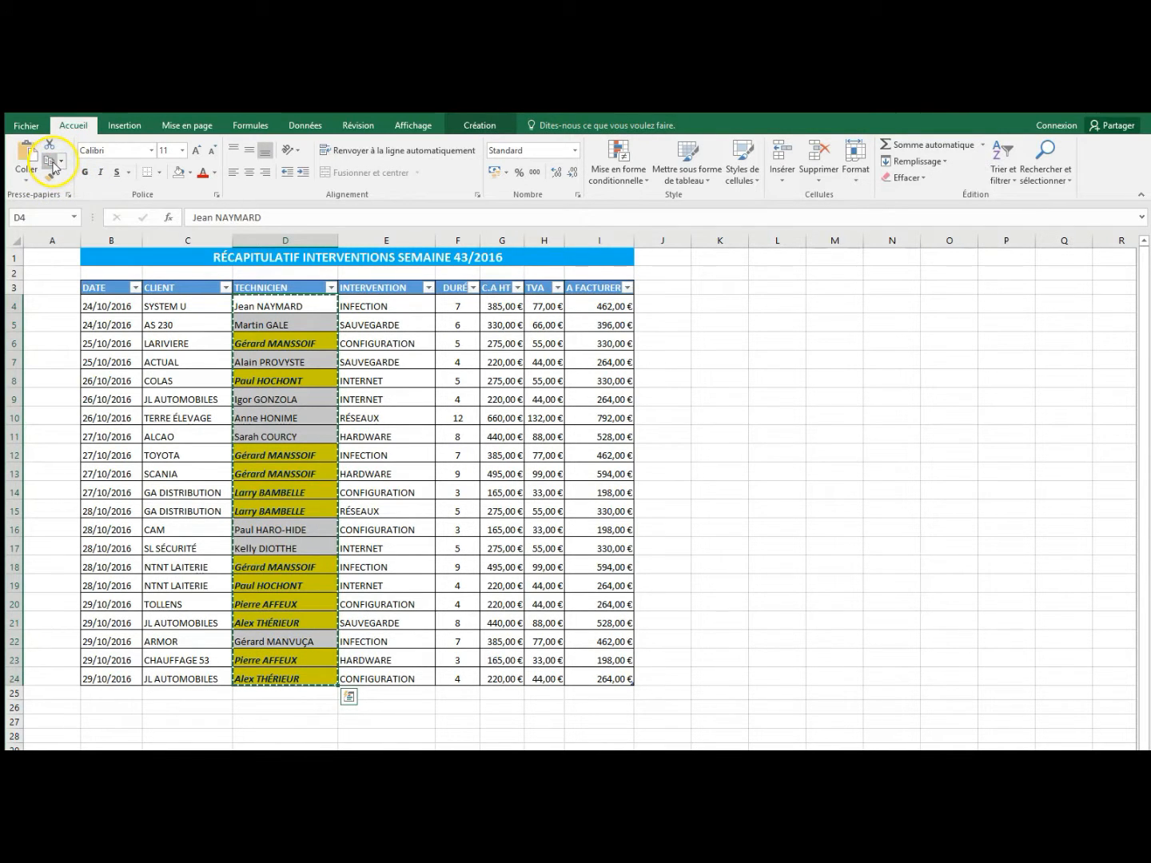
click(724, 303)
drag(716, 579, 714, 680)
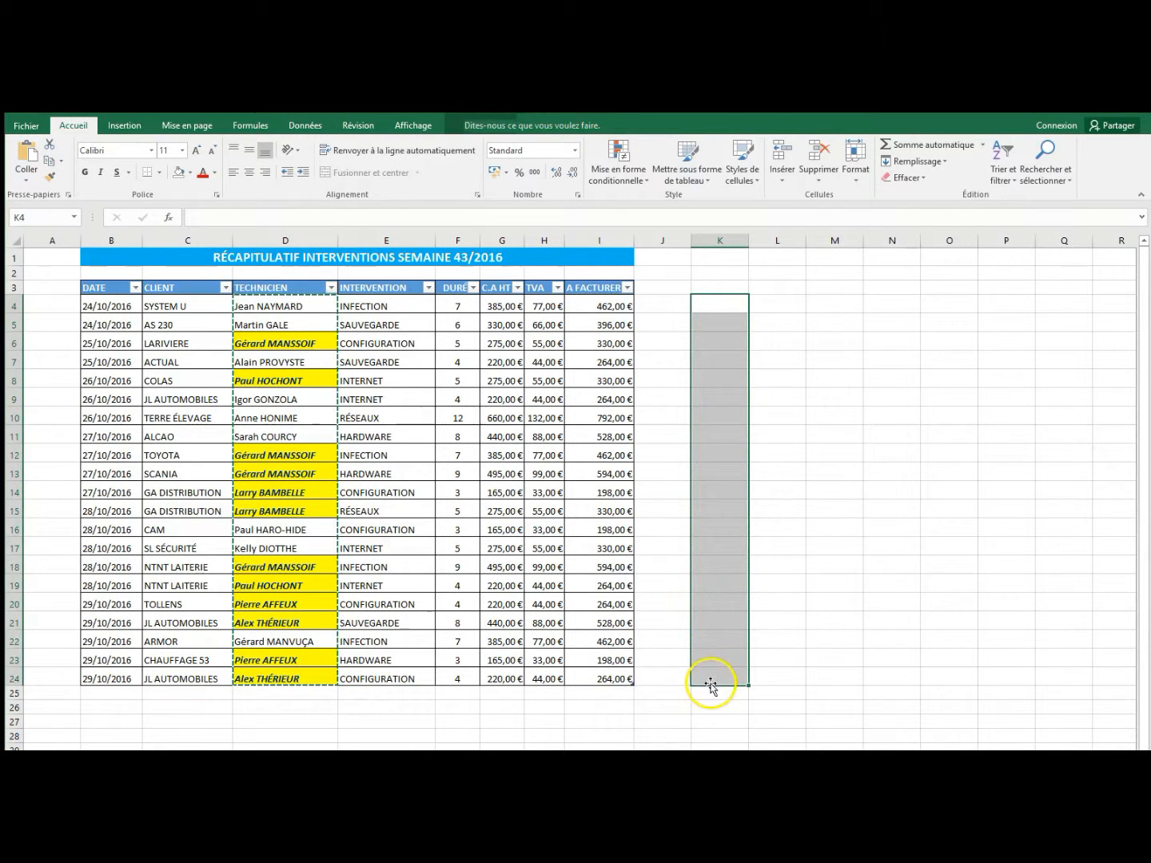
click(25, 185)
click(26, 216)
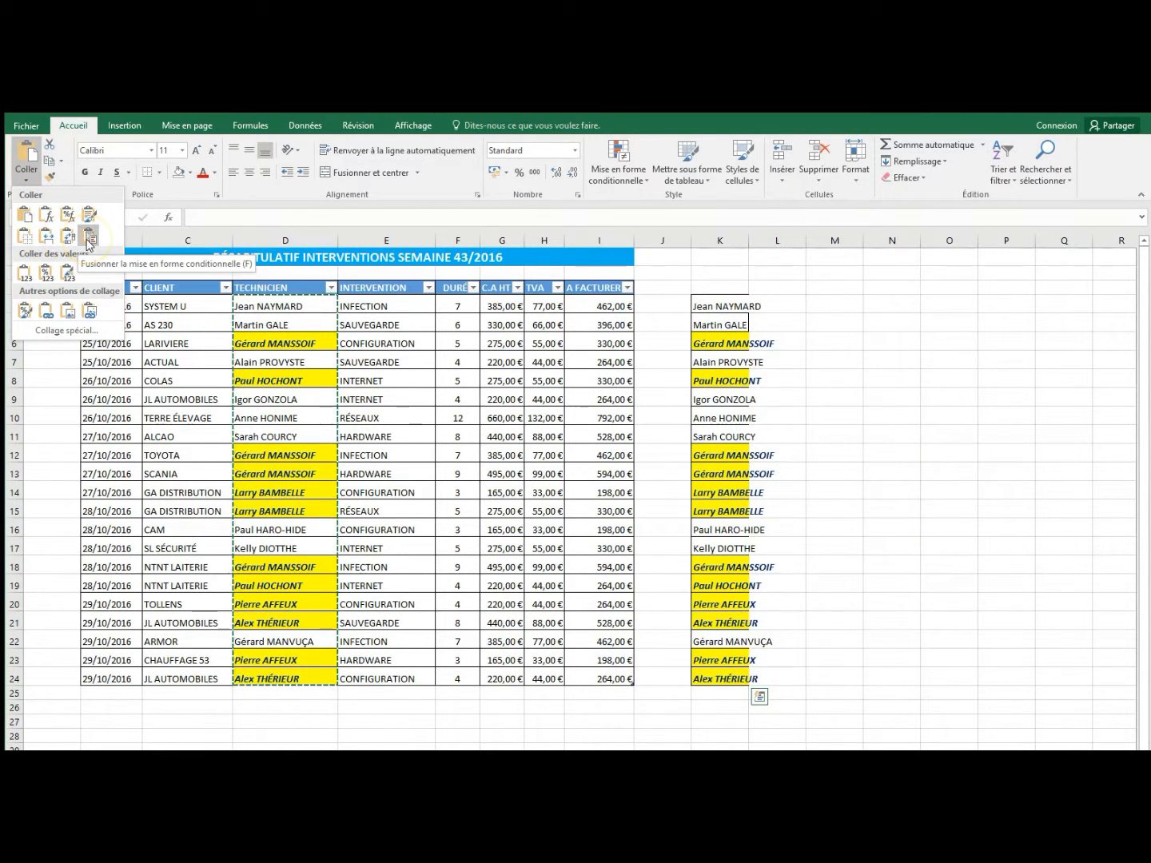
click(25, 278)
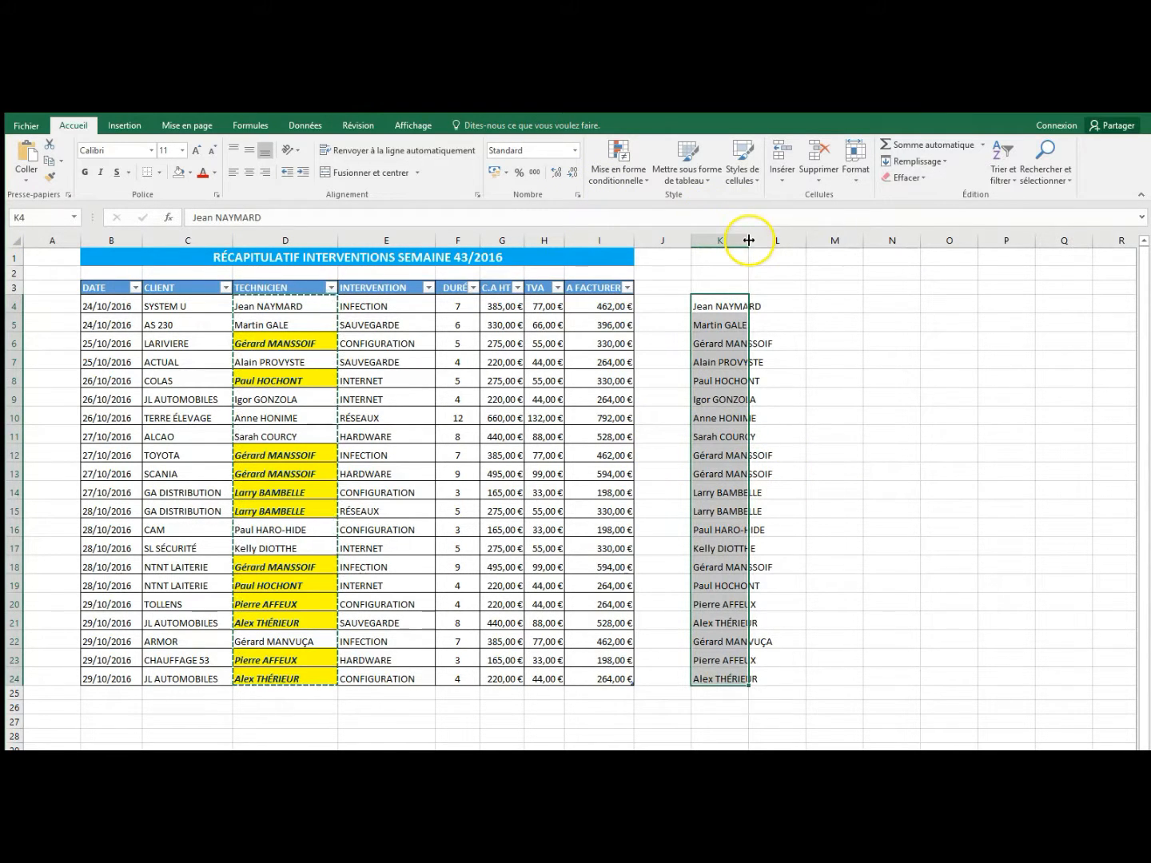
double_click(743, 233)
click(1065, 395)
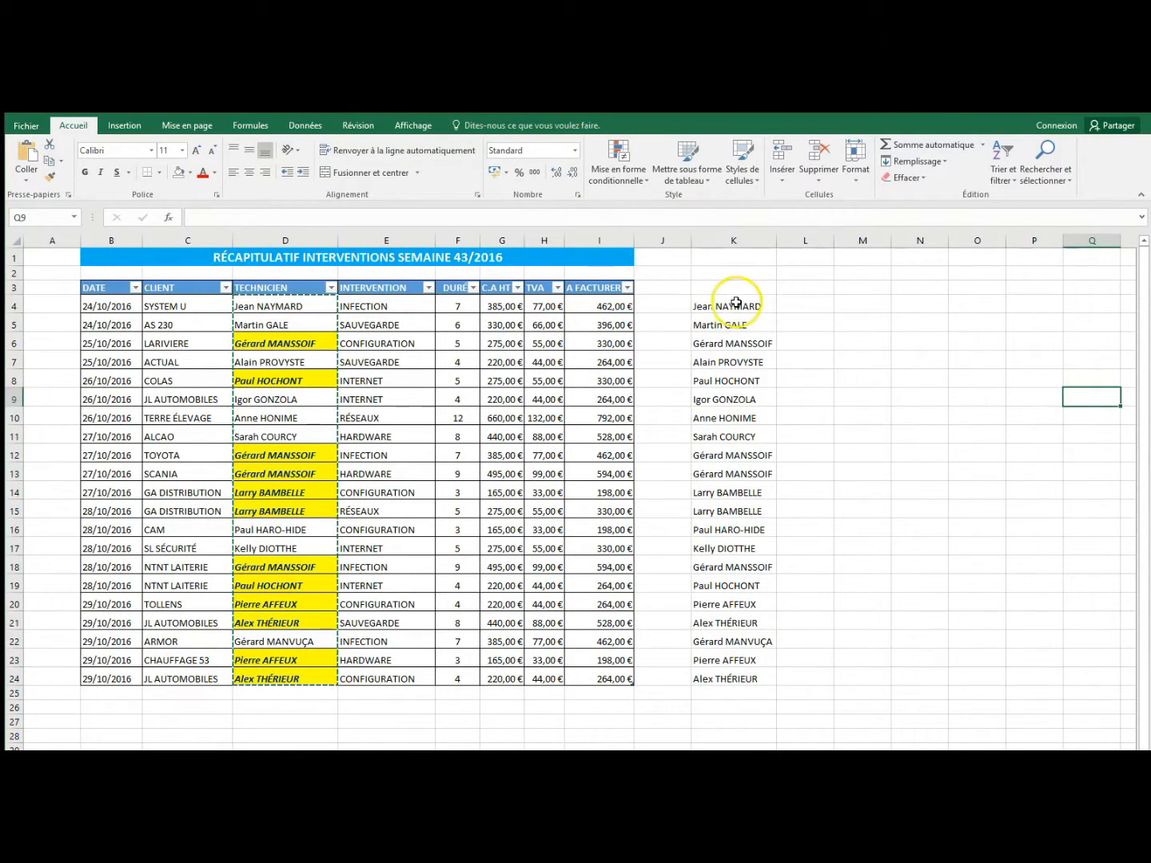
Remove the duplicate names from K4:K24, treating column K as data without headers
drag(731, 306, 702, 671)
click(80, 126)
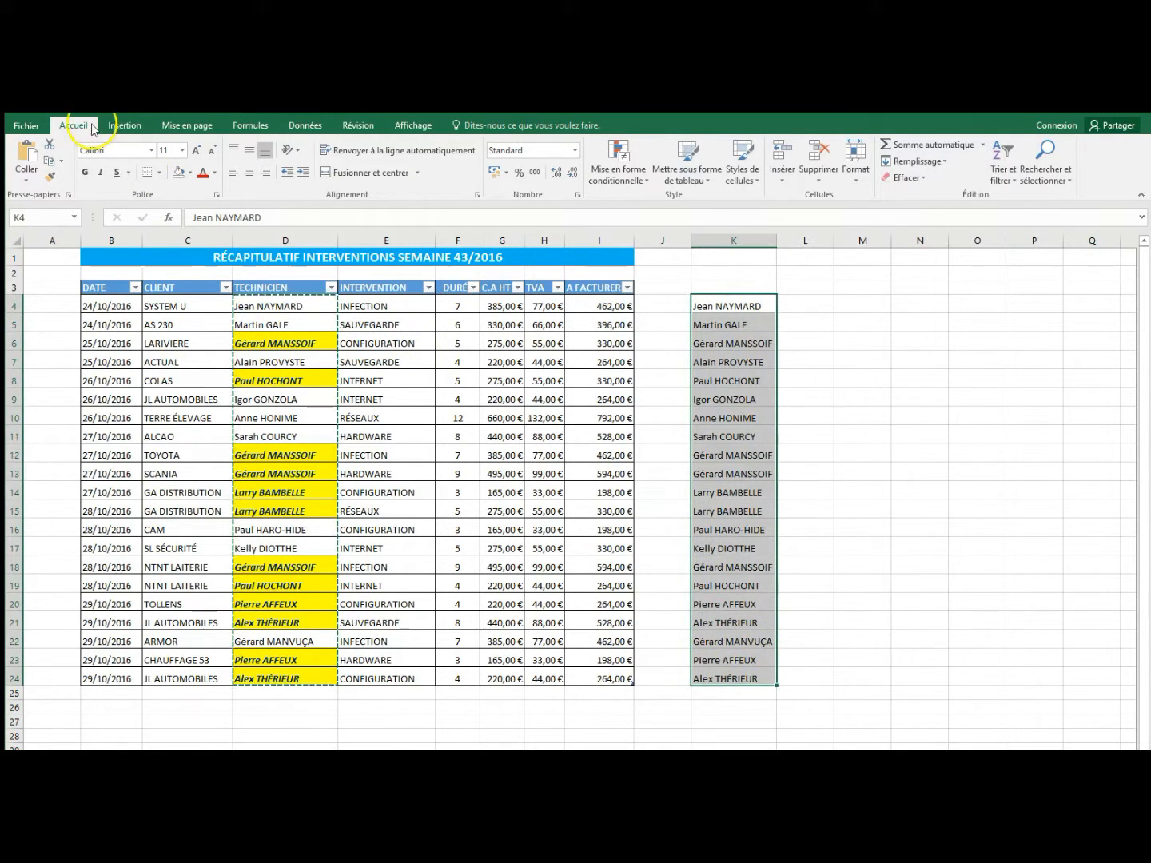
click(311, 128)
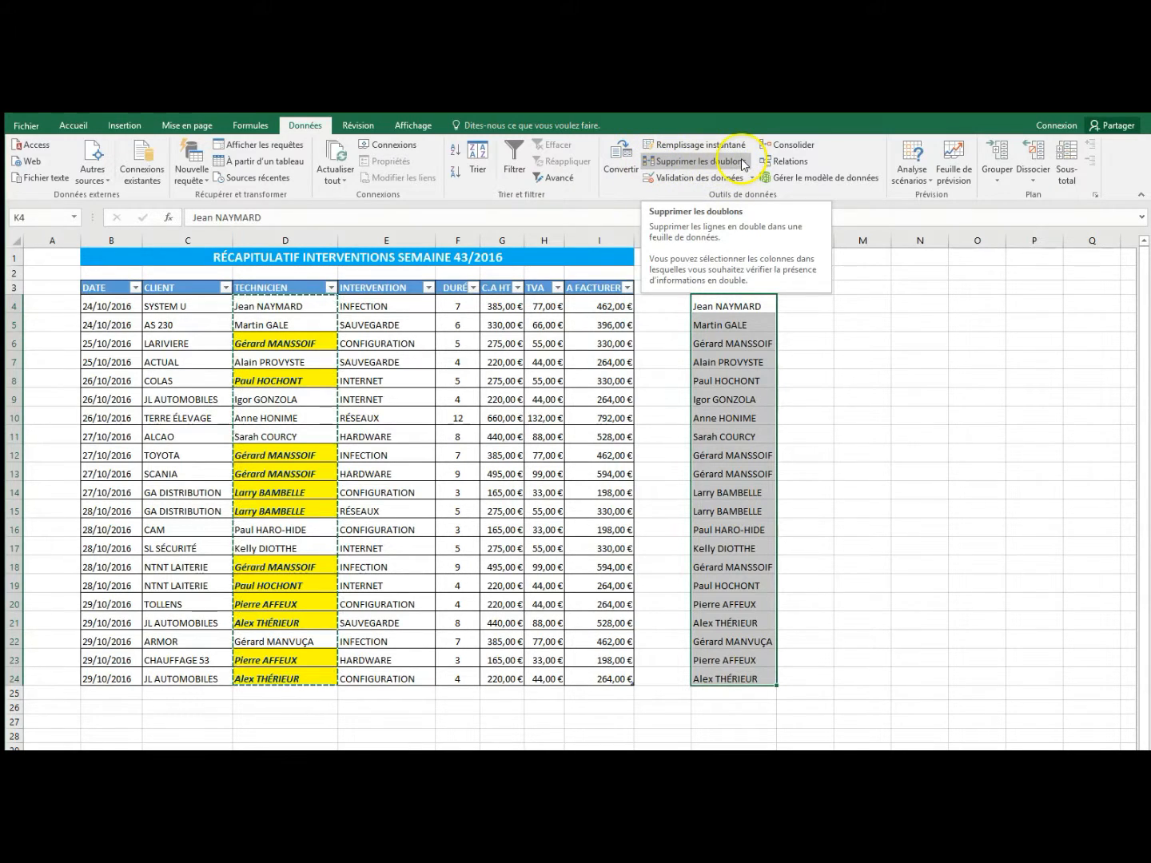
click(702, 163)
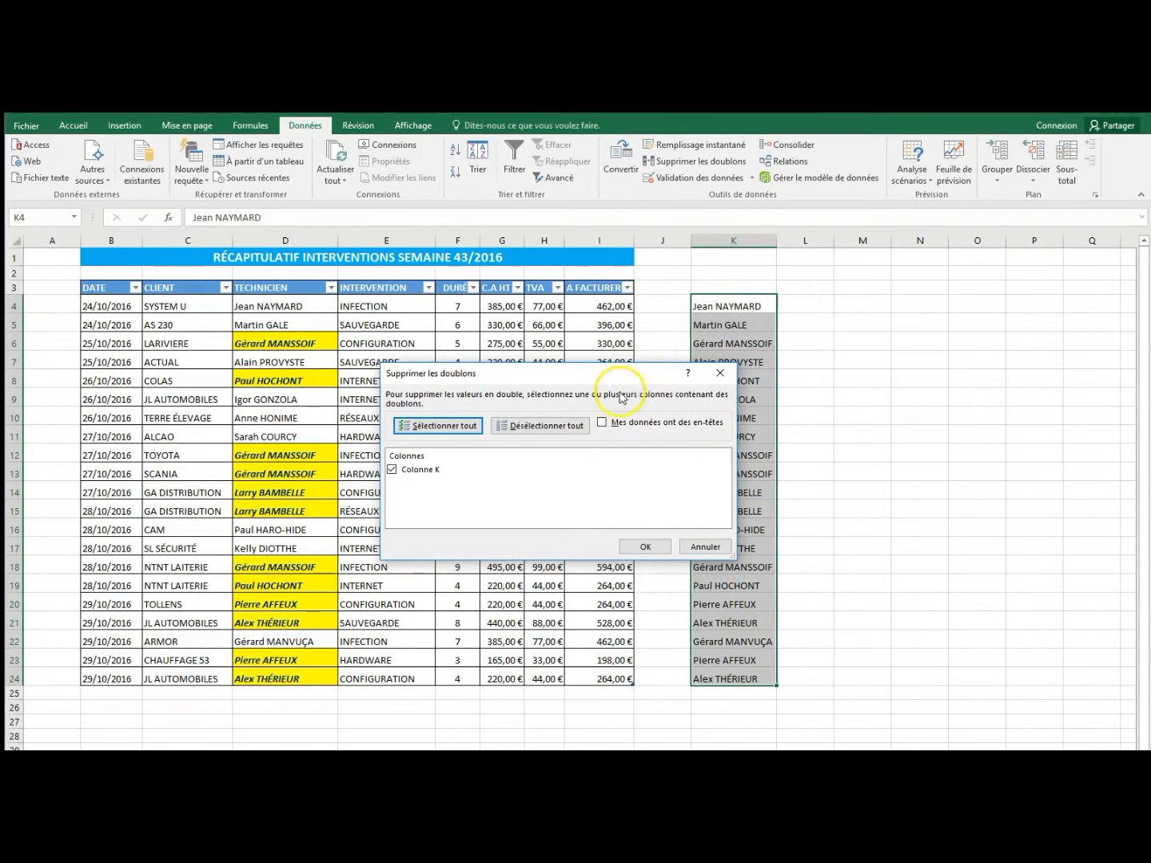
click(642, 547)
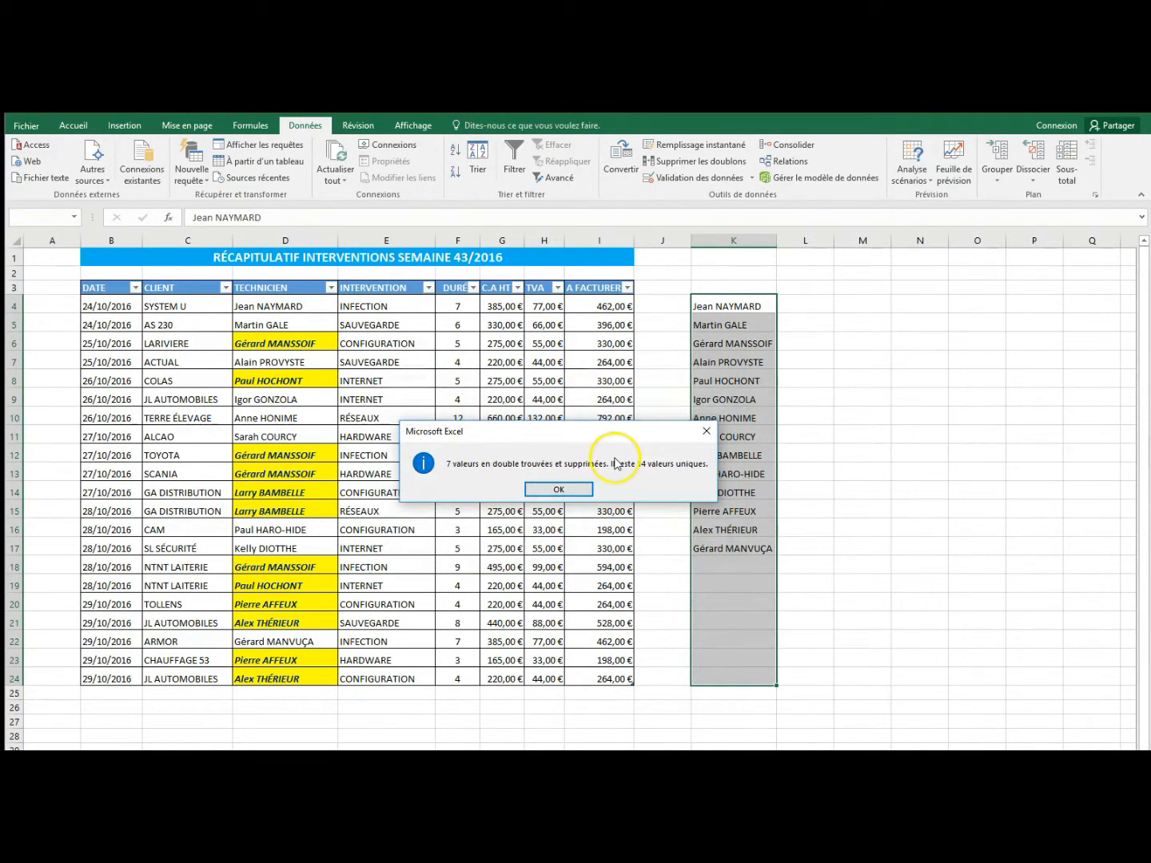
click(558, 489)
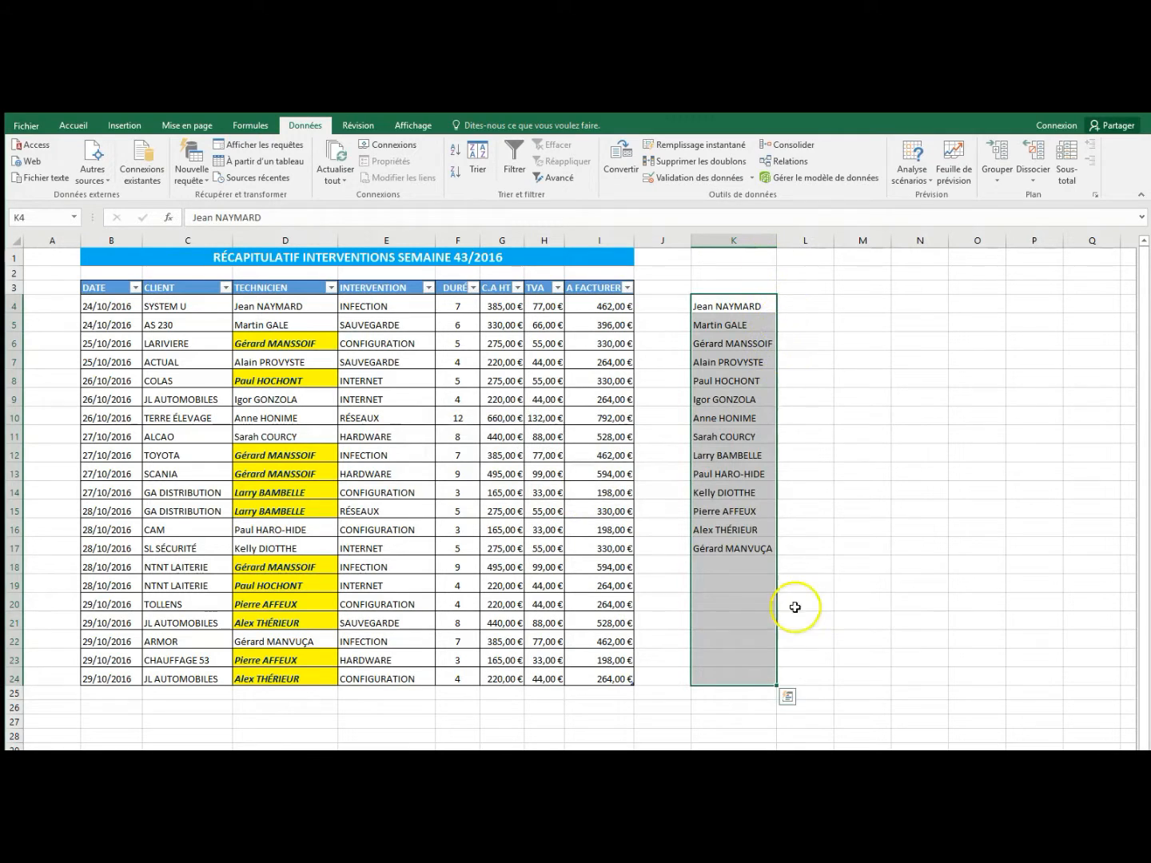
click(932, 584)
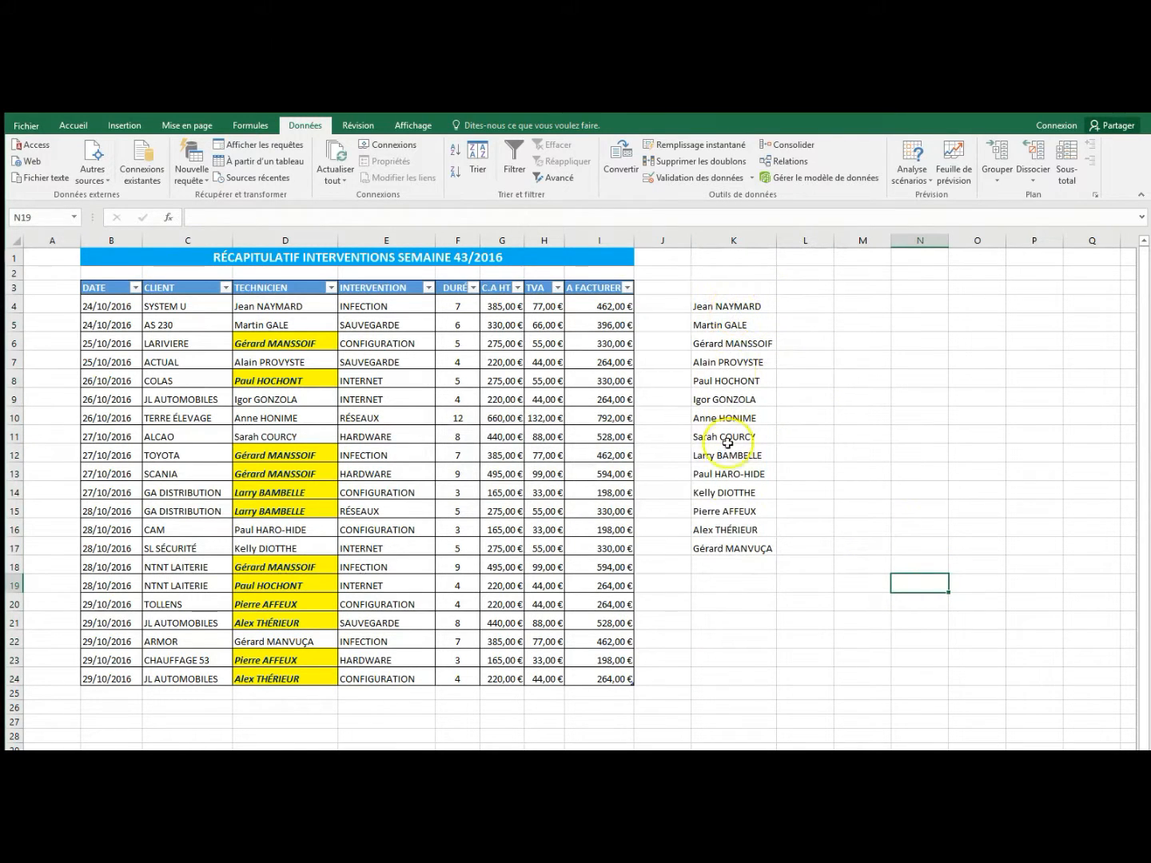